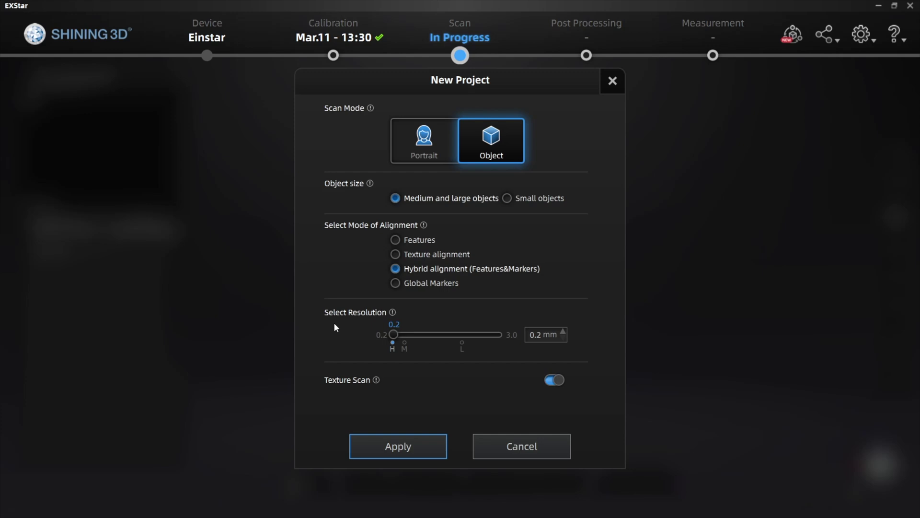
Create an Object, Small objects project with Hybrid alignment at 0.1 mm and start scanning the bust
left_click(418, 143)
left_click(492, 142)
left_click(525, 199)
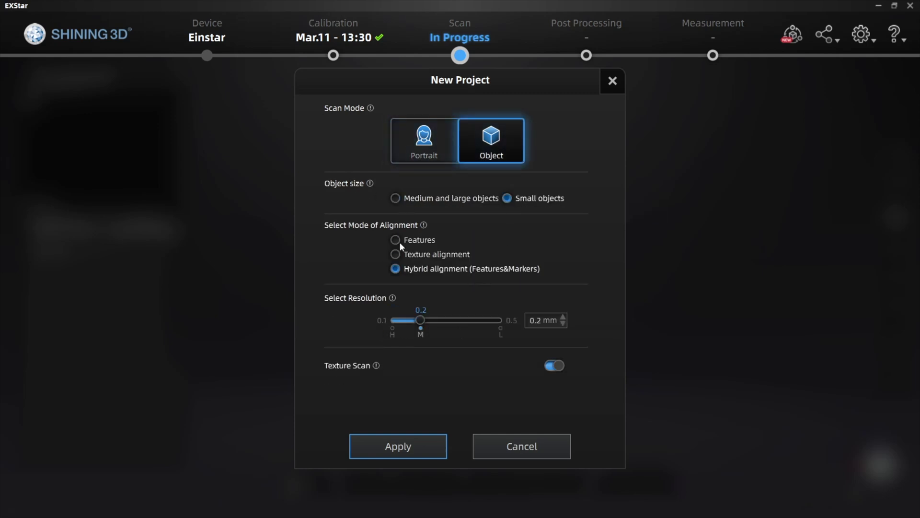
left_click(398, 242)
left_click(395, 269)
left_click(407, 444)
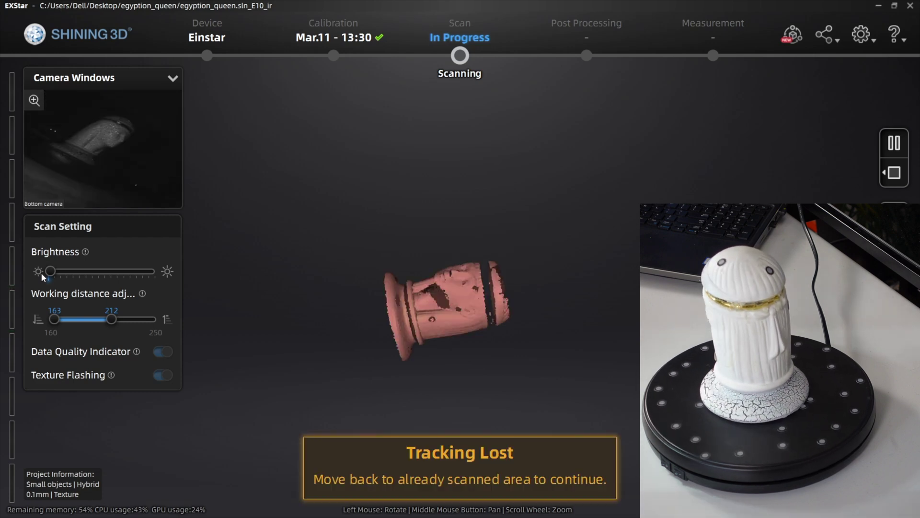
Pause the first scan and add a second scan project with the same settings
key("space")
left_click(93, 228)
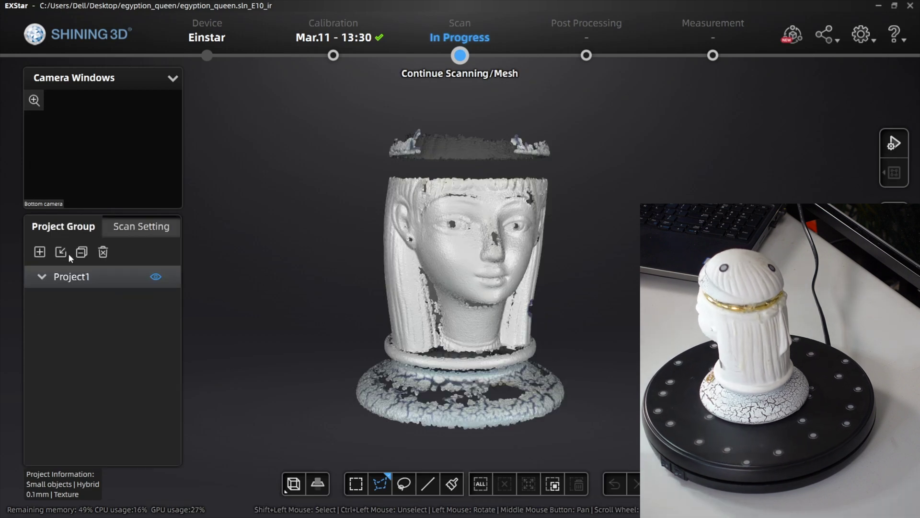
left_click(37, 254)
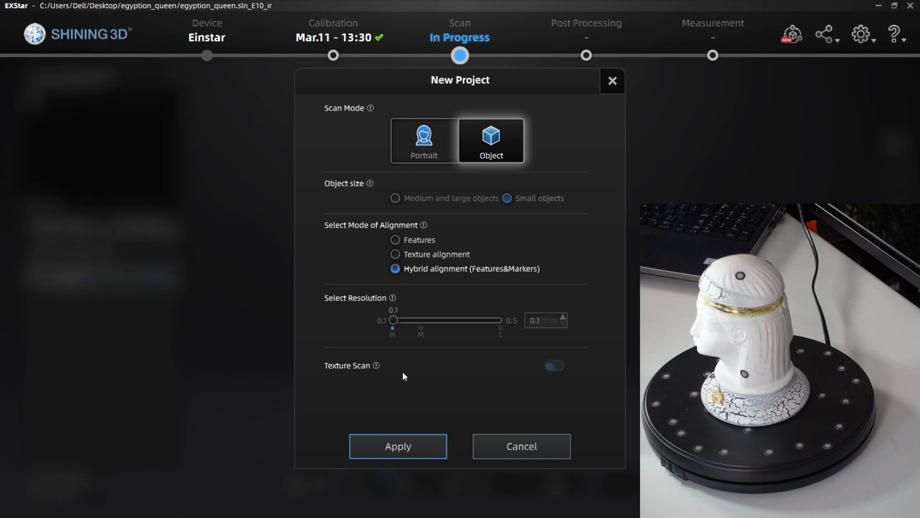
left_click(397, 445)
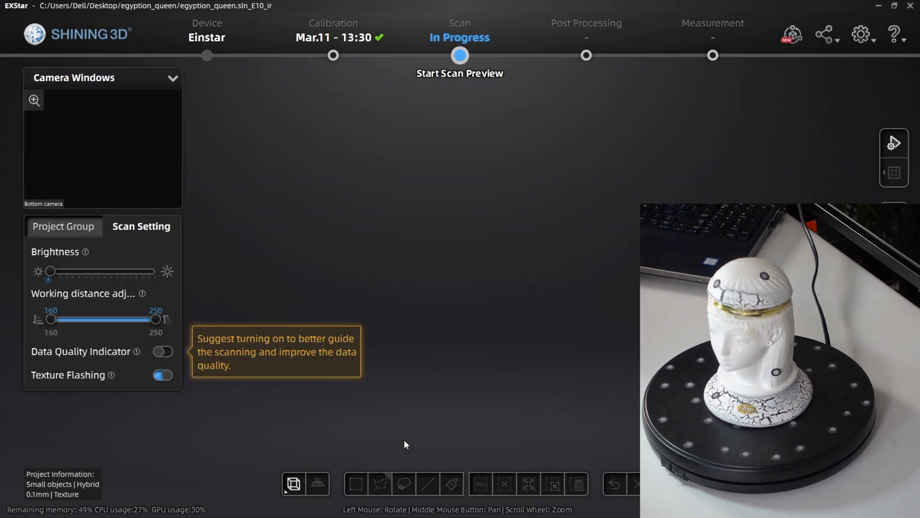
Turn on the data quality indicator and scan the bust, fine-tuning scanner brightness
left_click(163, 352)
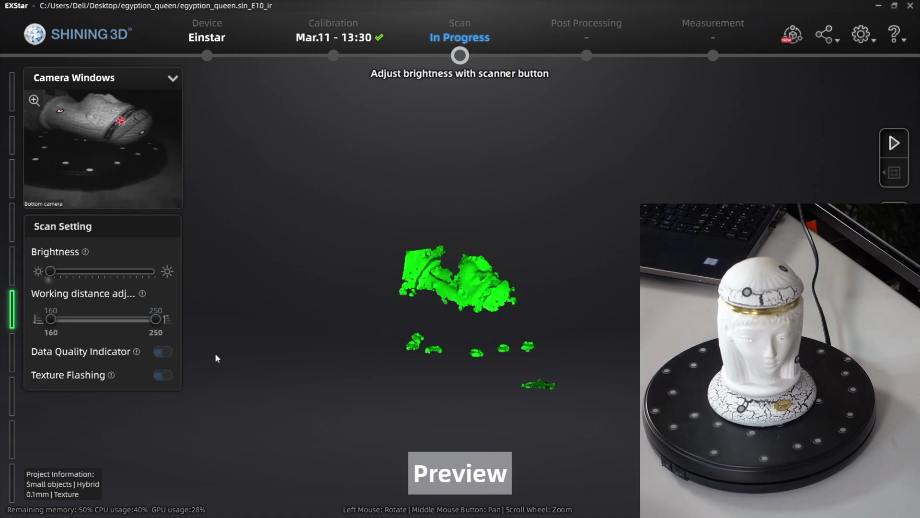
key("space")
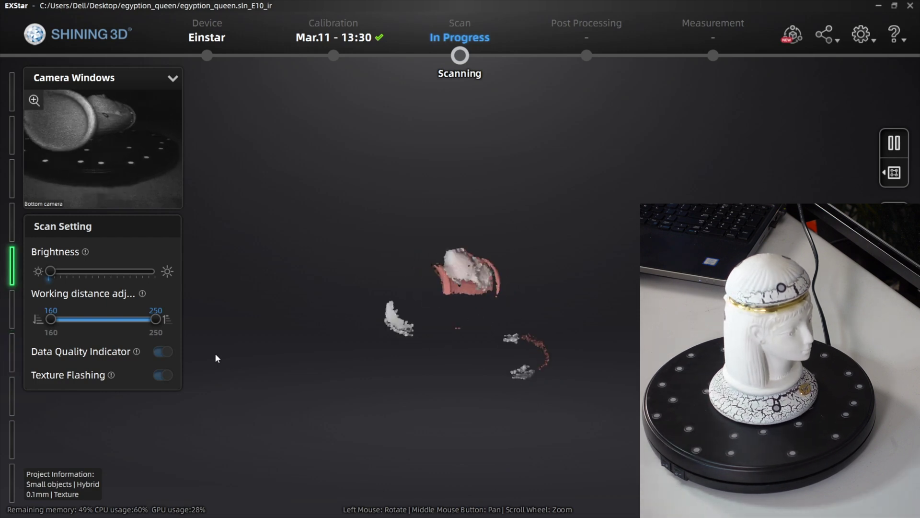
left_click_drag(50, 271, 64, 270)
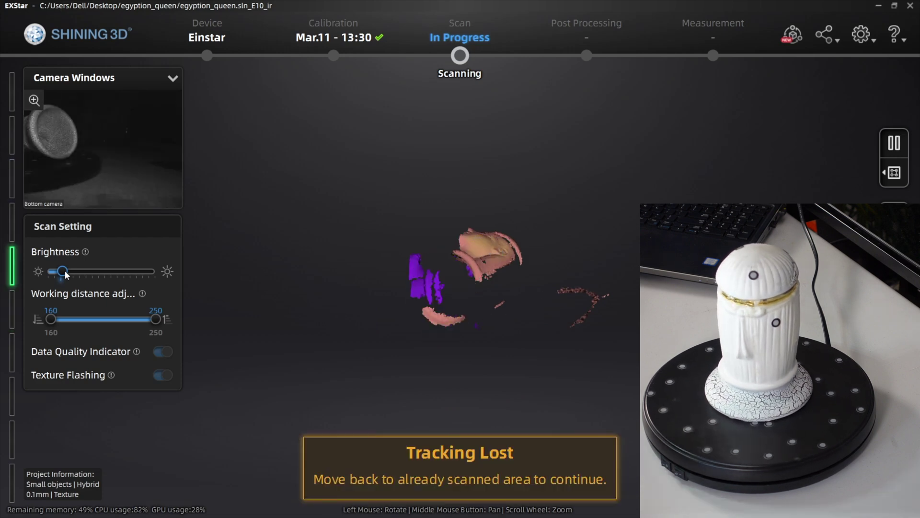
left_click_drag(63, 272, 56, 272)
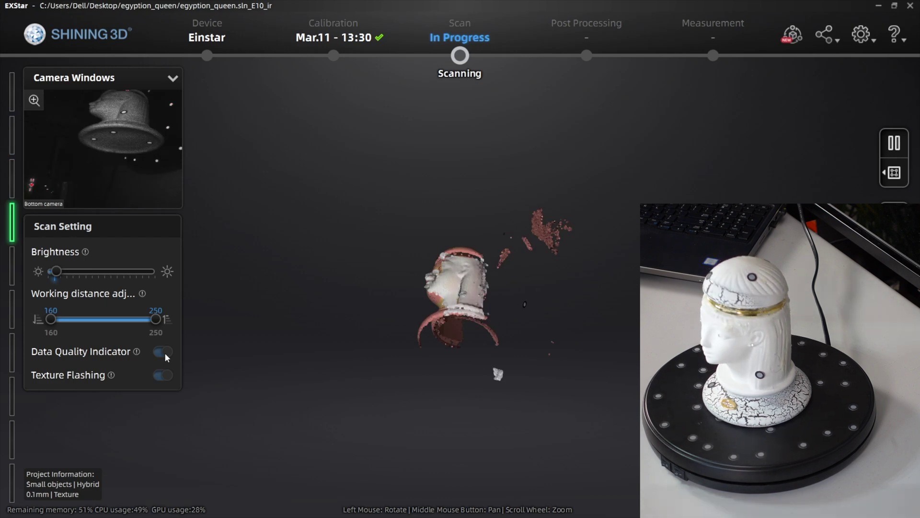
left_click(74, 271)
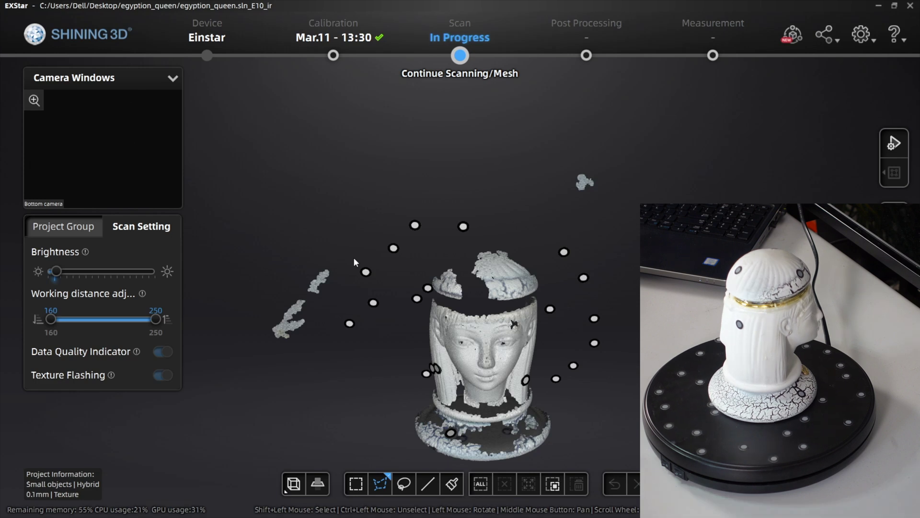
Rotate the captured point cloud to inspect the bust's face
left_click_drag(353, 257, 398, 310)
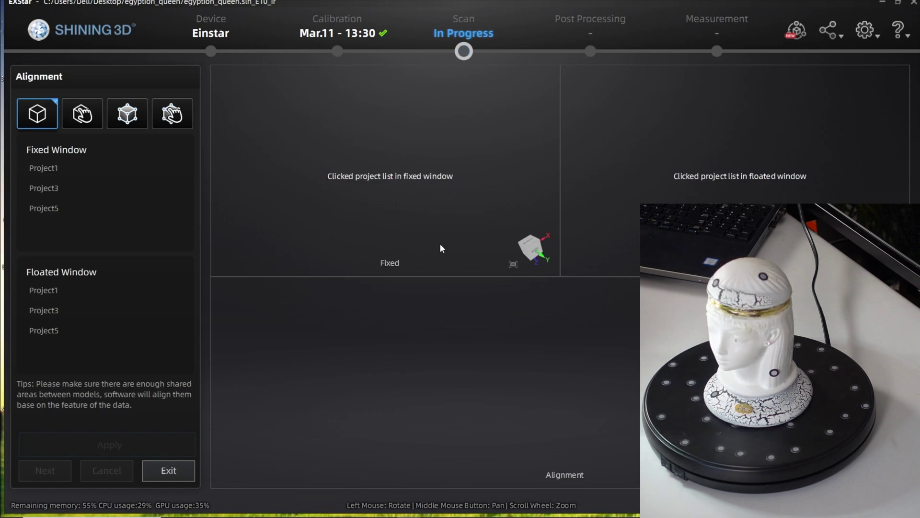
Set Project1 fixed and Project3 floated; marker alignment with Project5 fails and is dismissed
left_click(92, 167)
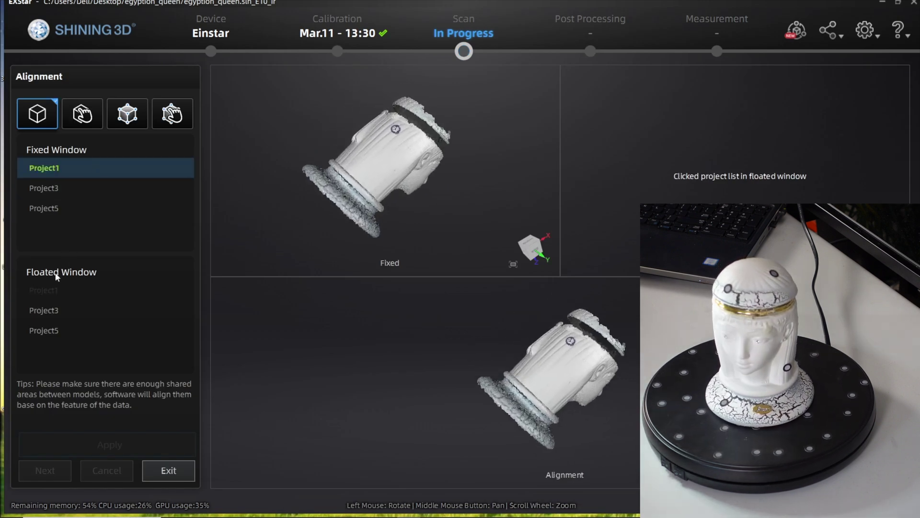
left_click(44, 306)
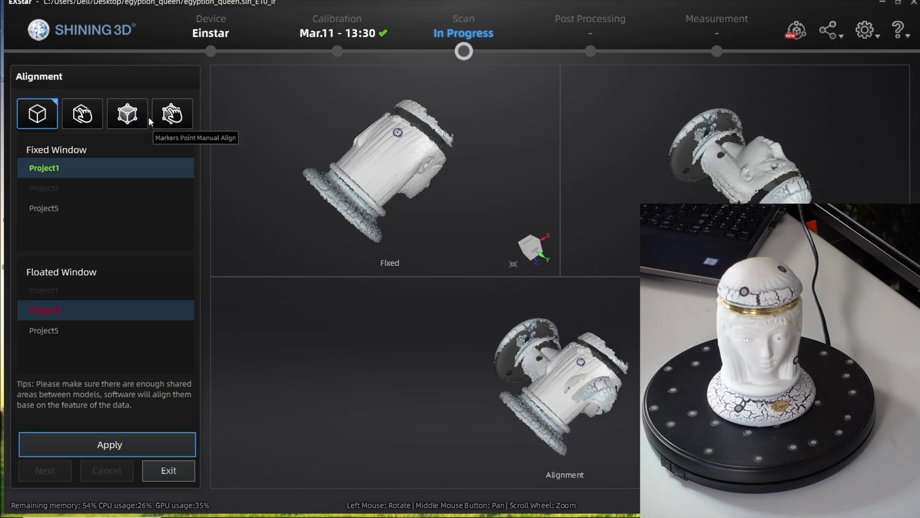
left_click(128, 114)
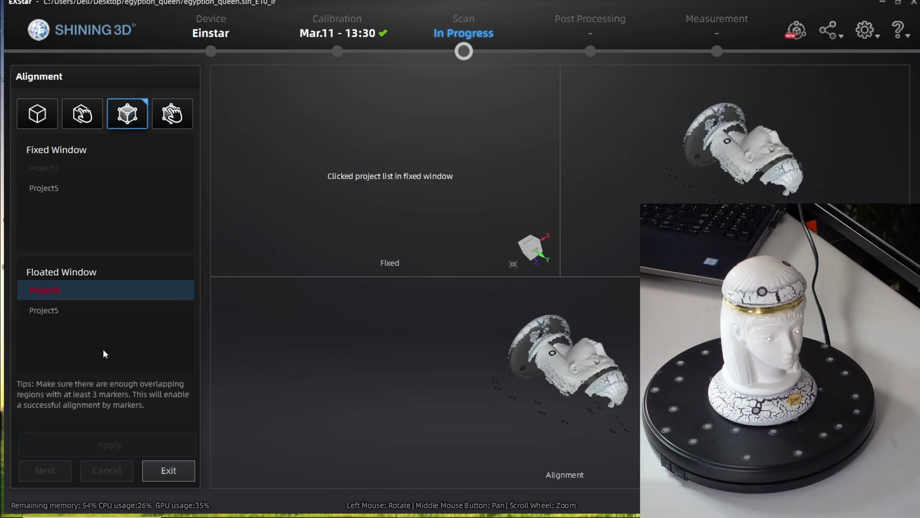
left_click(75, 189)
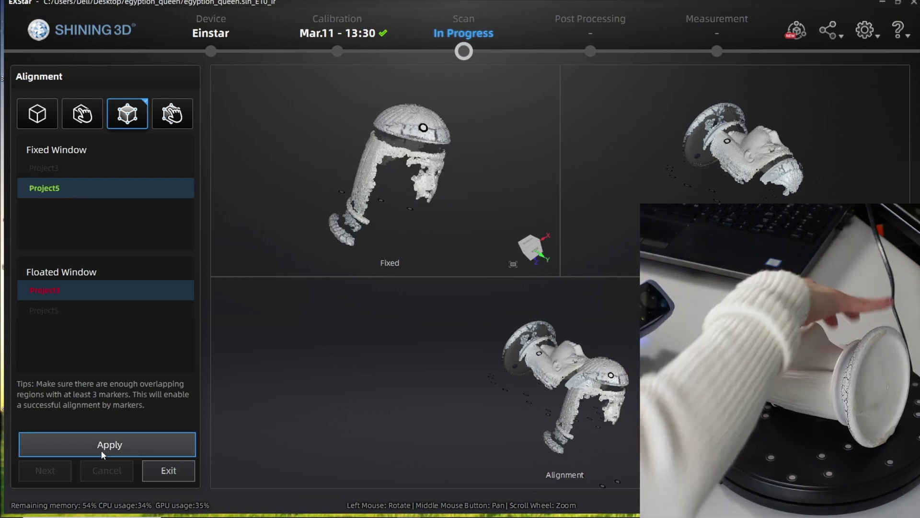
left_click(103, 446)
left_click(429, 291)
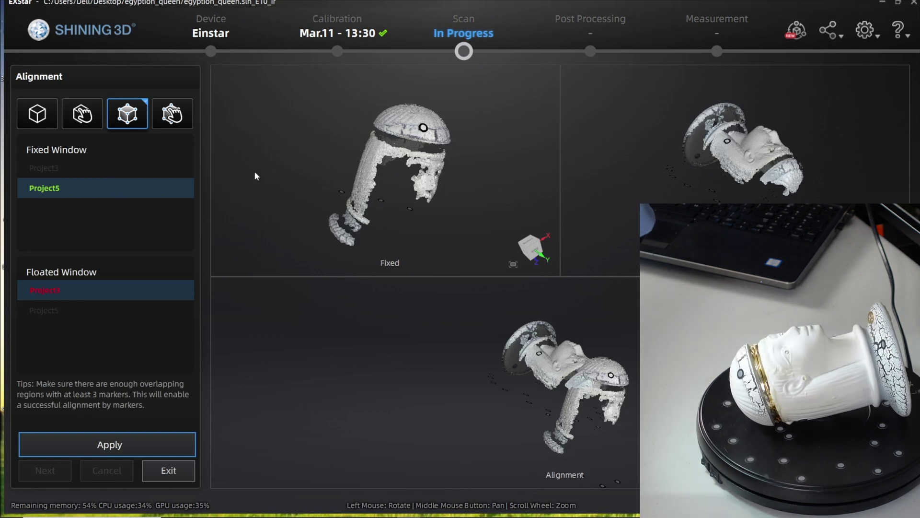
Align Project3 onto fixed Project1 using feature-based alignment, merging them into Group1
left_click(80, 115)
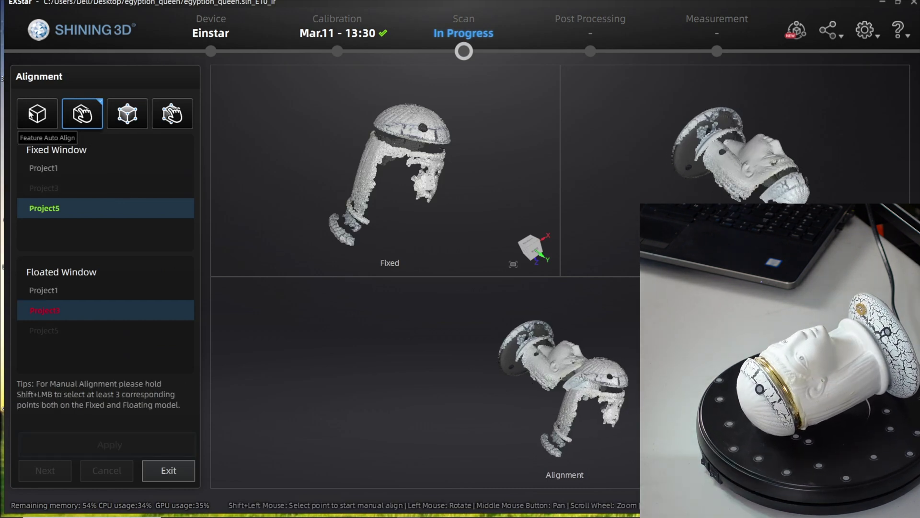
left_click(74, 169)
mouse_move(434, 175)
left_mouse_down()
mouse_move(219, 119)
mouse_move(233, 127)
mouse_move(105, 148)
left_mouse_up()
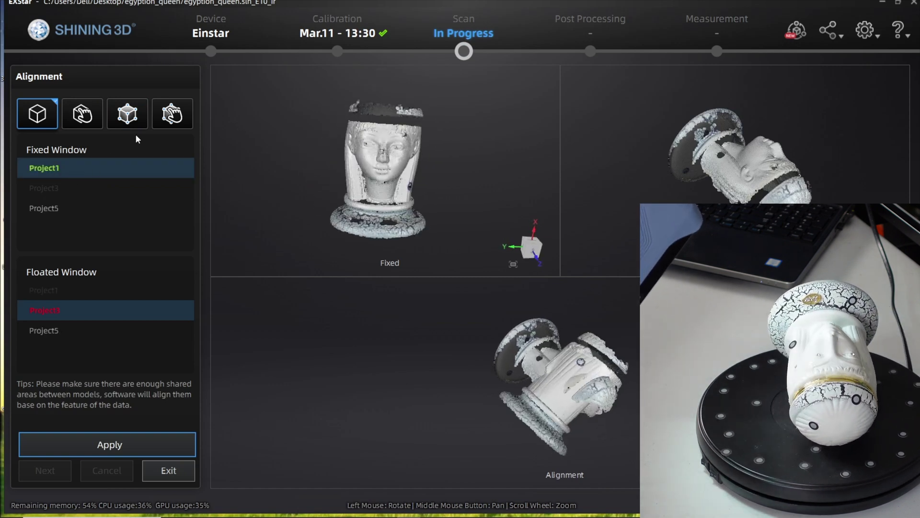
left_click(127, 114)
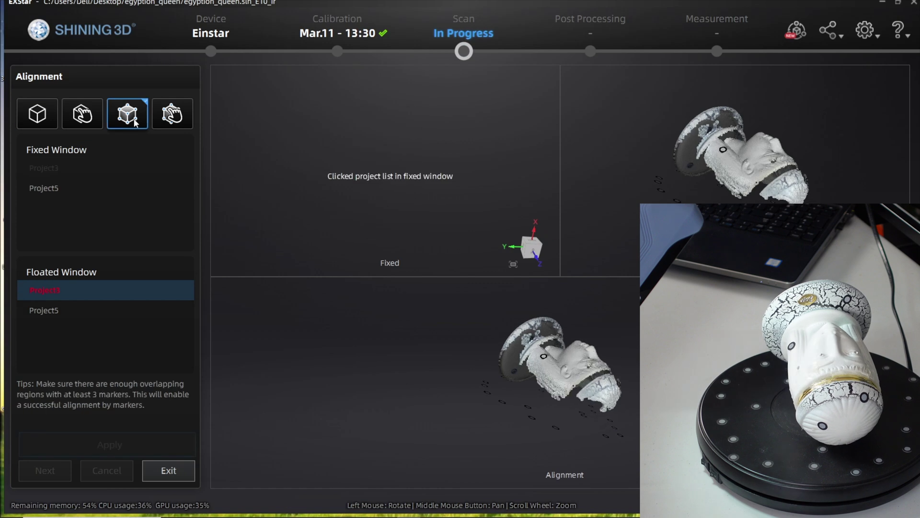
left_click(40, 119)
left_click(80, 116)
left_click(38, 117)
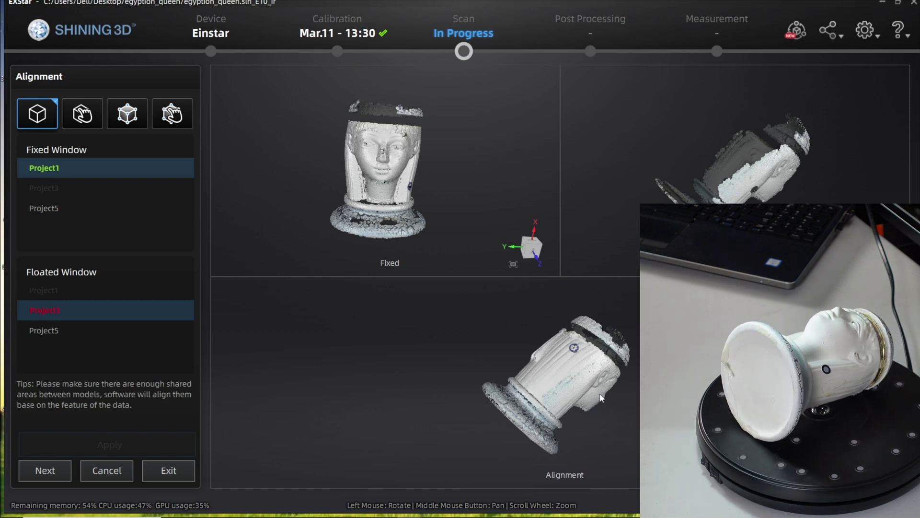
mouse_move(601, 398)
left_mouse_down()
mouse_move(313, 382)
mouse_move(626, 405)
mouse_move(560, 375)
left_mouse_up()
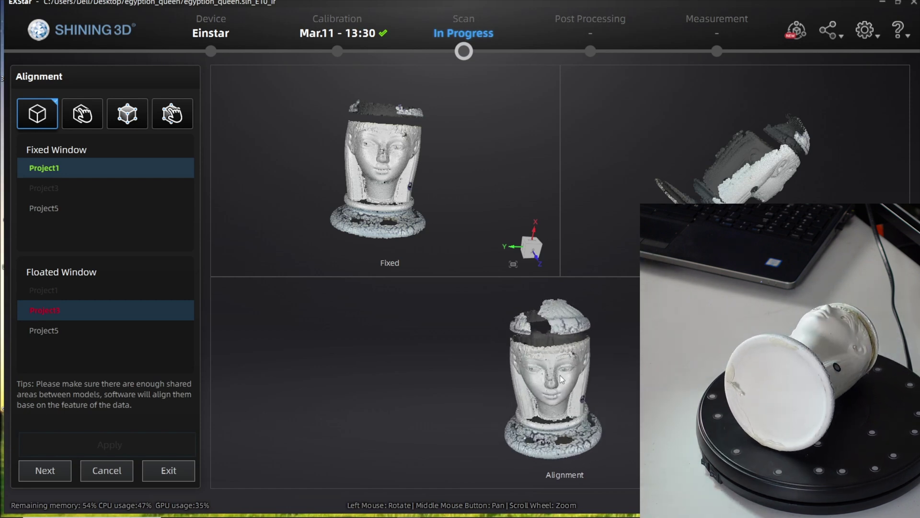
scroll(561, 375, "up", 3)
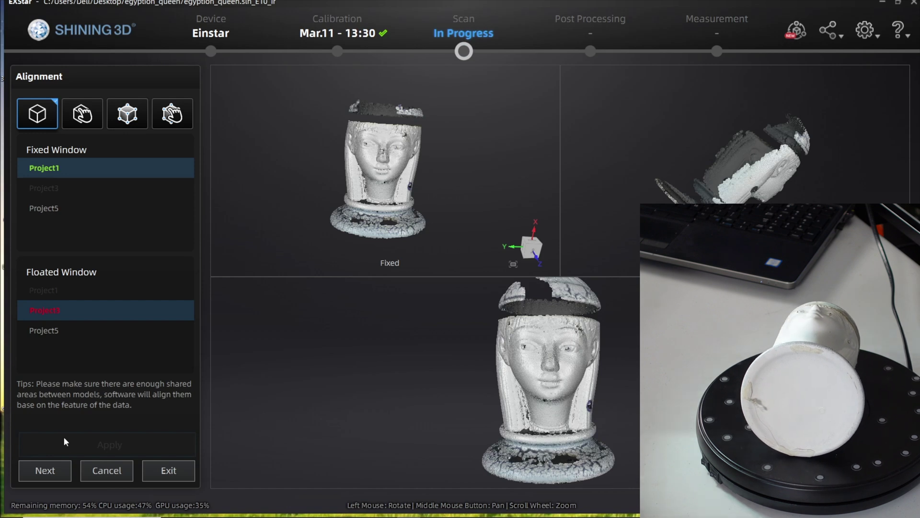
Align Project5 onto Group1, check the fit, and accept the merge
left_click(44, 471)
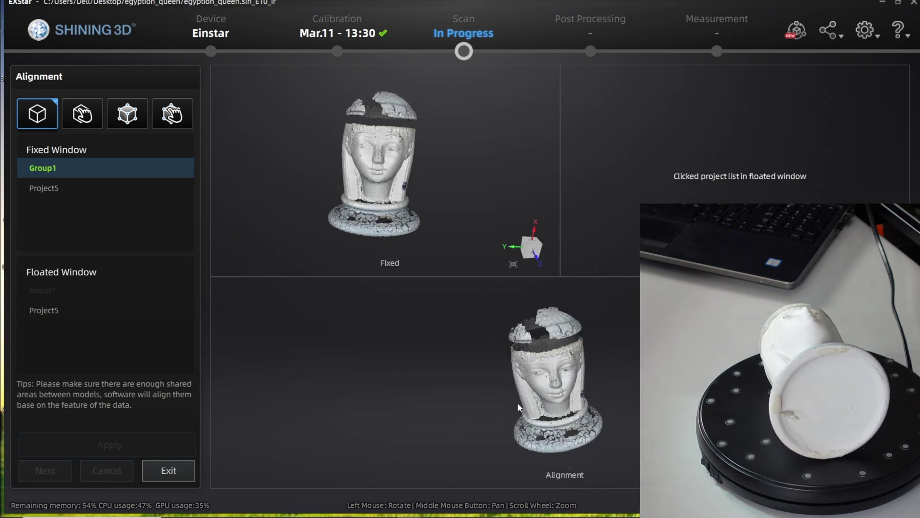
left_click(79, 318)
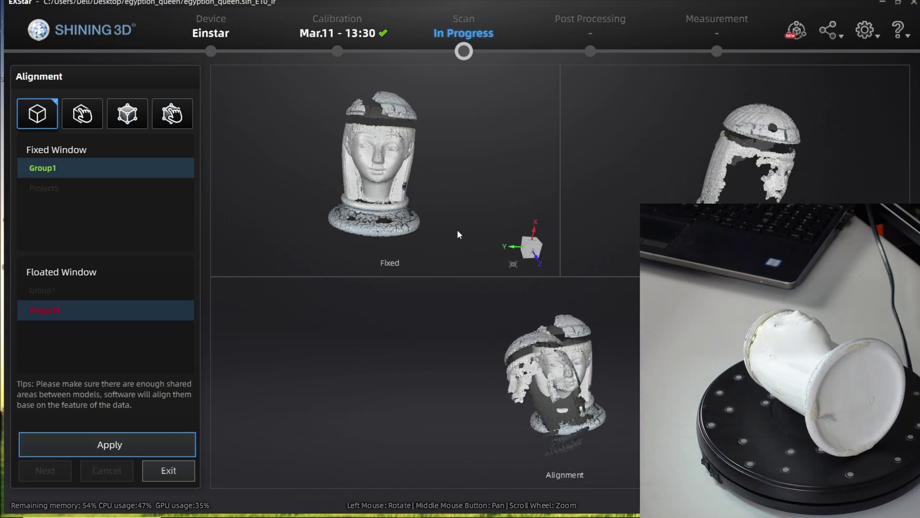
left_click_drag(755, 133, 613, 206)
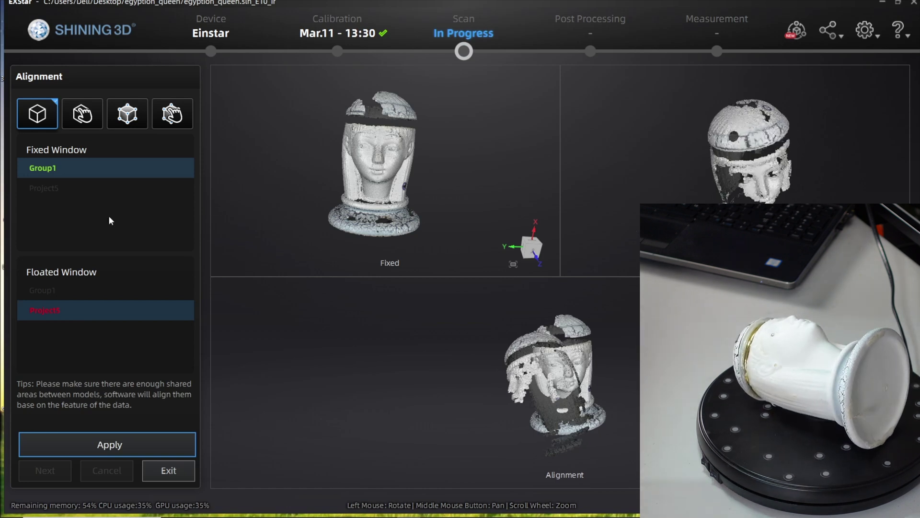
left_click(96, 440)
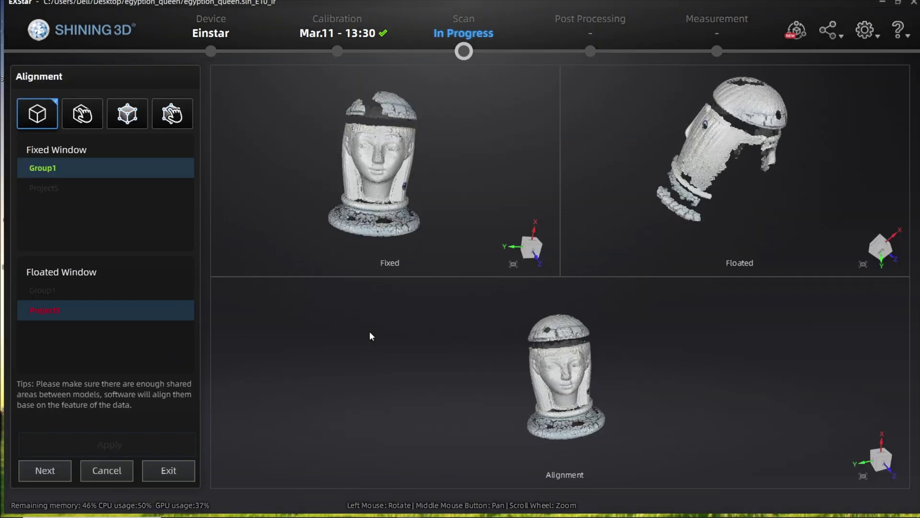
scroll(537, 418, "up", 2)
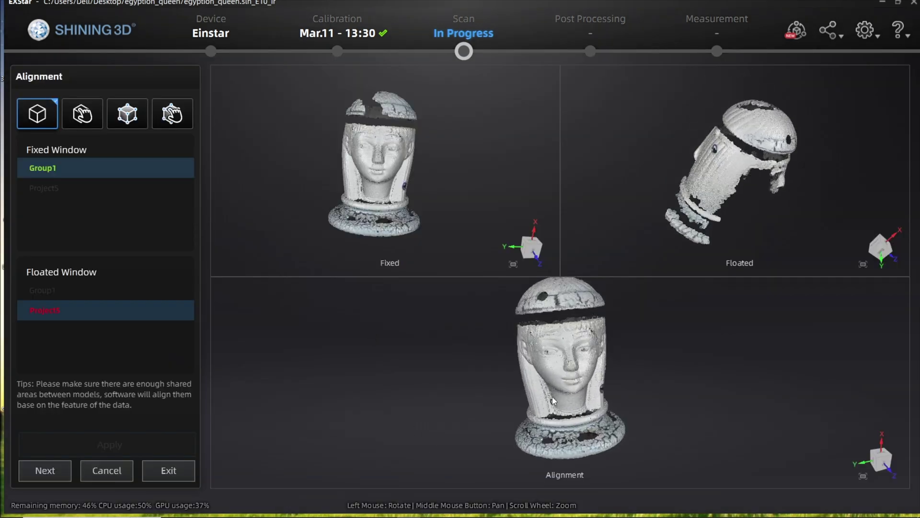
scroll(552, 396, "up", 3)
mouse_move(571, 356)
left_mouse_down()
mouse_move(436, 421)
mouse_move(492, 404)
mouse_move(561, 412)
mouse_move(554, 410)
left_mouse_up()
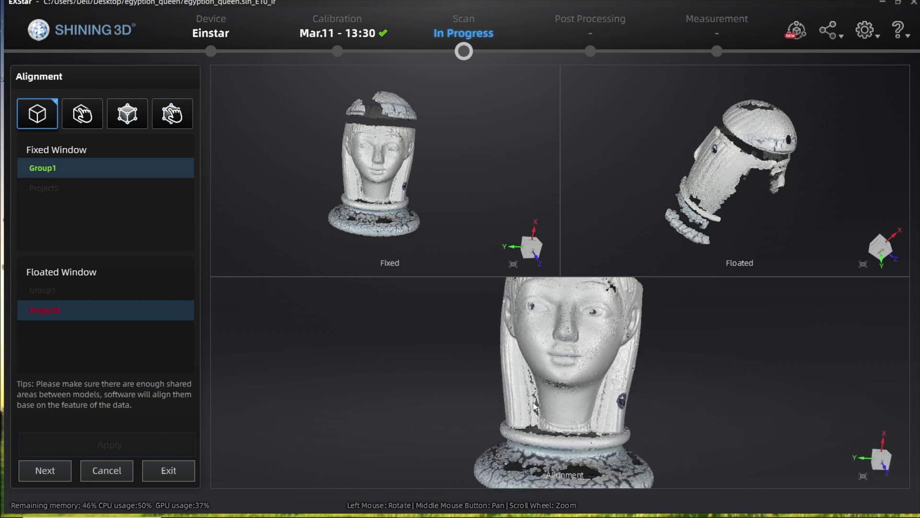
scroll(327, 133, "up", 2)
scroll(328, 132, "up", 3)
scroll(328, 132, "down", 2)
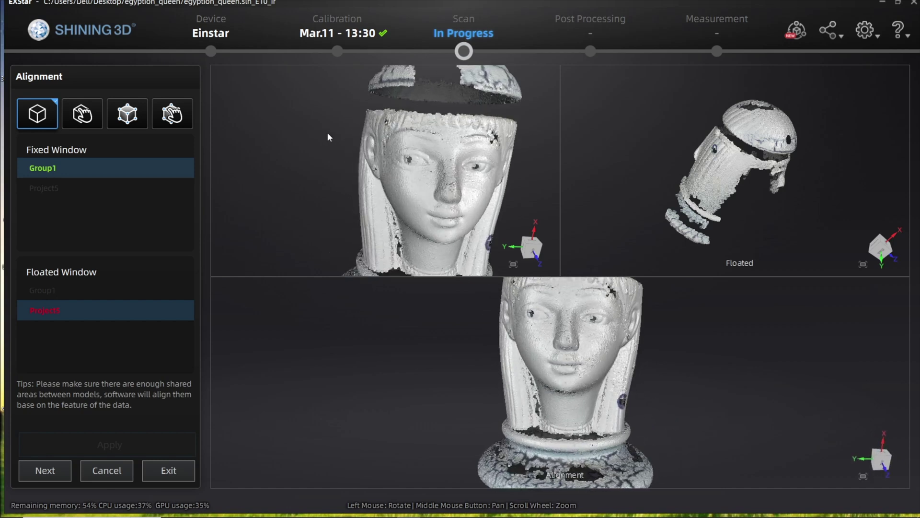
scroll(327, 132, "down", 1)
mouse_move(503, 360)
left_mouse_down()
mouse_move(518, 370)
mouse_move(519, 427)
mouse_move(542, 414)
mouse_move(467, 348)
mouse_move(491, 307)
mouse_move(490, 333)
mouse_move(621, 474)
mouse_move(565, 451)
mouse_move(626, 403)
left_mouse_up()
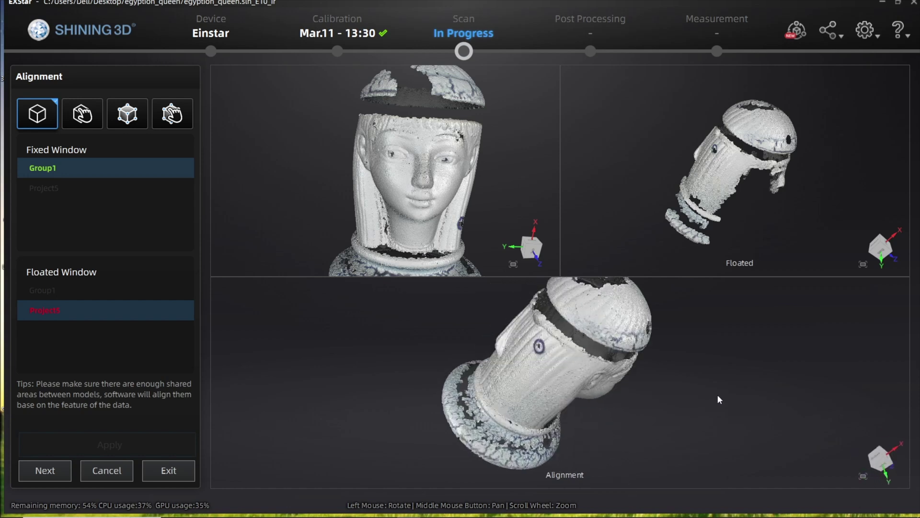
left_click(45, 470)
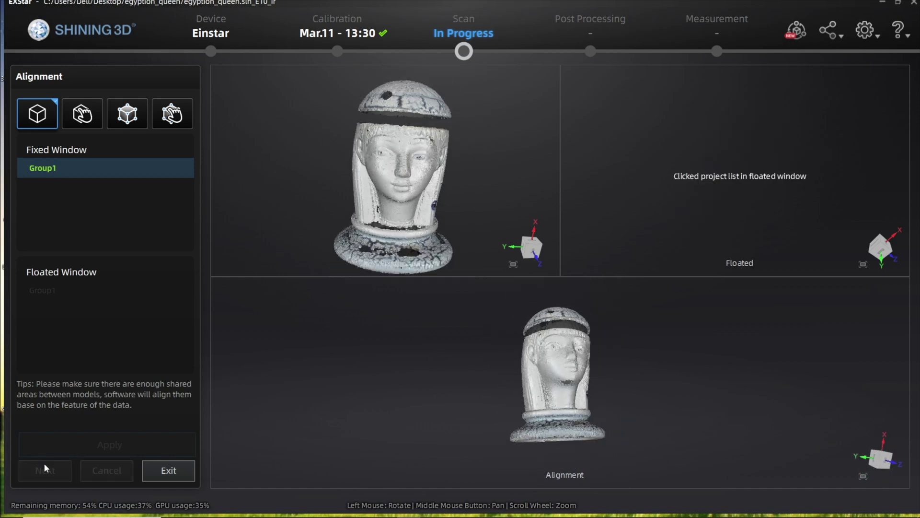
left_click(168, 470)
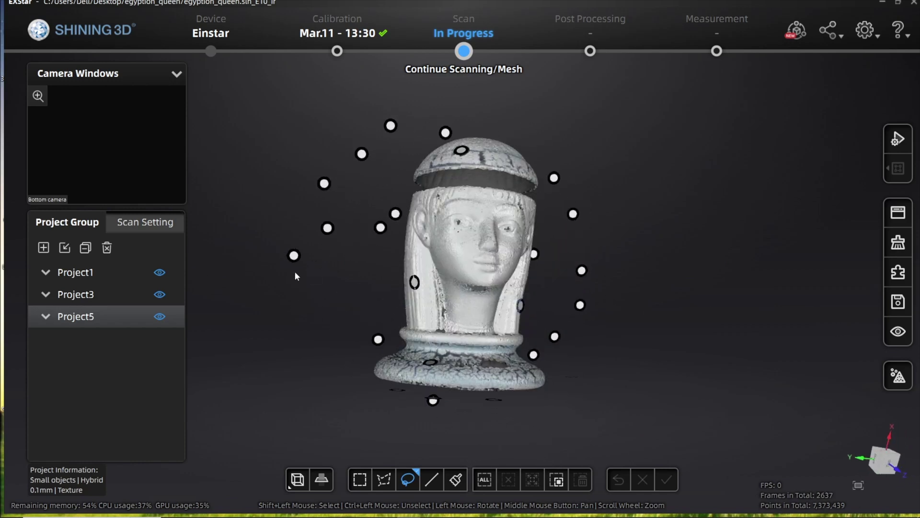
Align the new Project6 scan with Group1 and accept the merge
mouse_move(295, 276)
left_mouse_down()
mouse_move(464, 434)
mouse_move(708, 247)
mouse_move(340, 320)
mouse_move(586, 350)
mouse_move(469, 356)
left_mouse_up()
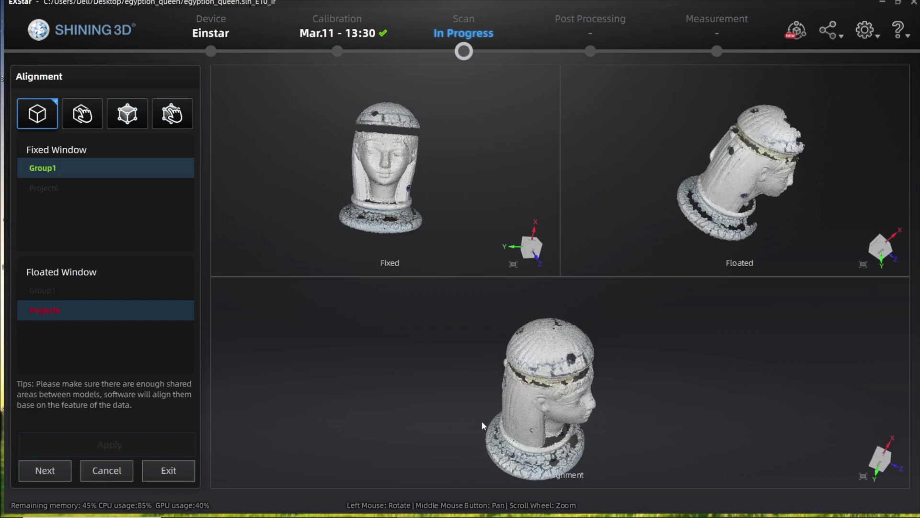
left_click_drag(481, 420, 450, 433)
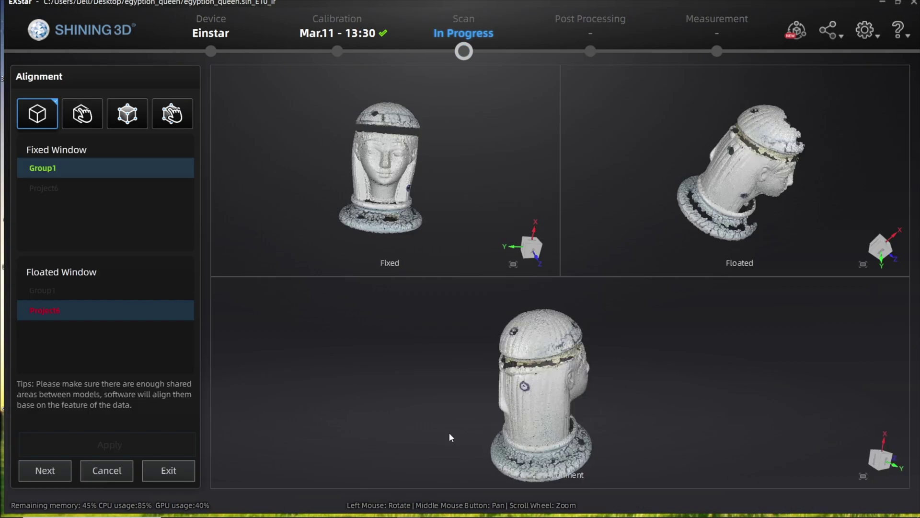
left_click(57, 465)
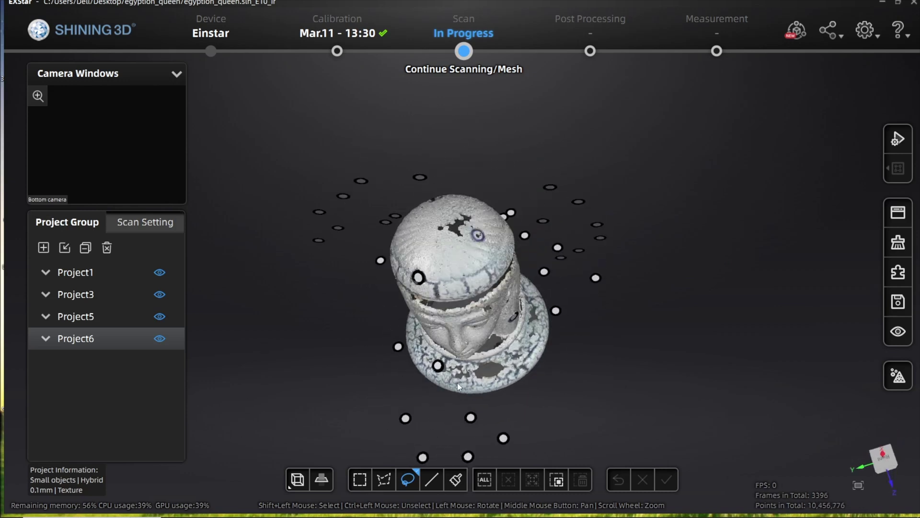
mouse_move(458, 383)
left_mouse_down()
mouse_move(476, 299)
mouse_move(481, 362)
mouse_move(207, 337)
mouse_move(618, 302)
mouse_move(791, 342)
left_mouse_up()
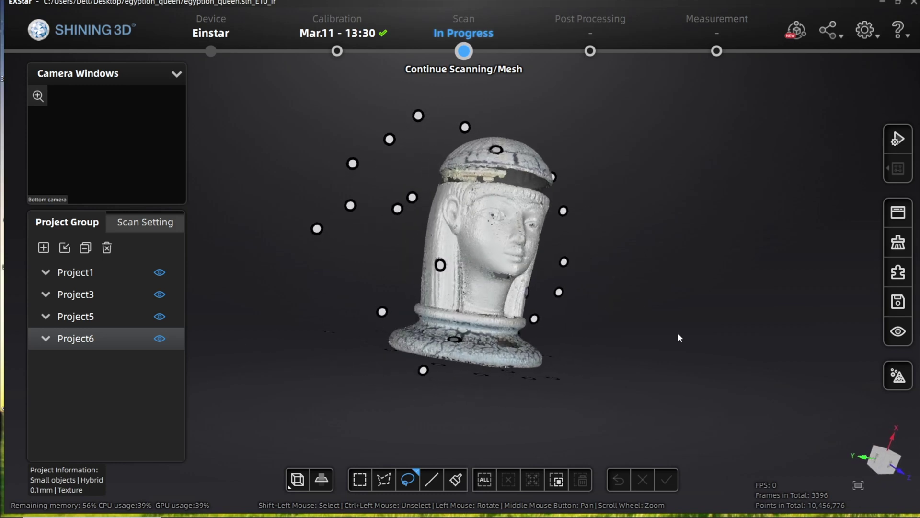
Hide the texture to check geometry, then mesh the merged bust into about 100,000 triangles
left_click(898, 333)
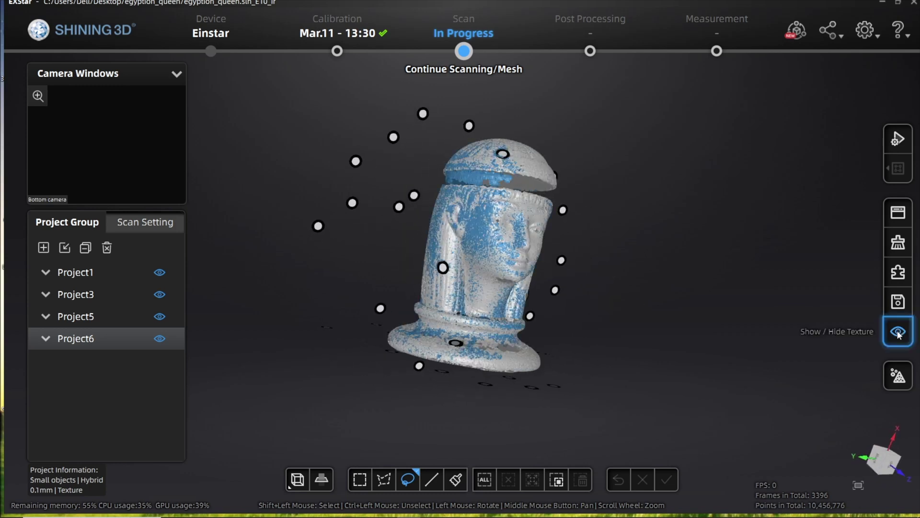
mouse_move(611, 239)
left_mouse_down()
mouse_move(305, 214)
mouse_move(299, 241)
mouse_move(379, 307)
mouse_move(503, 277)
left_mouse_up()
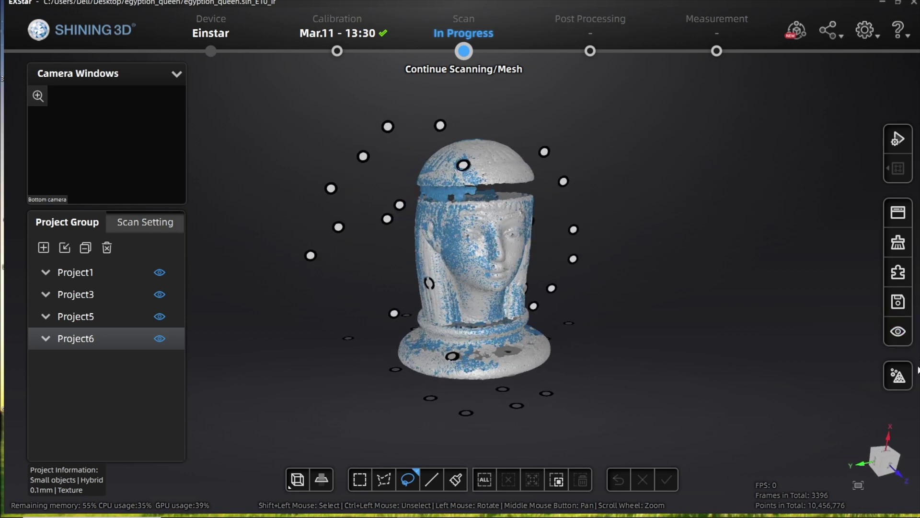
left_click(897, 376)
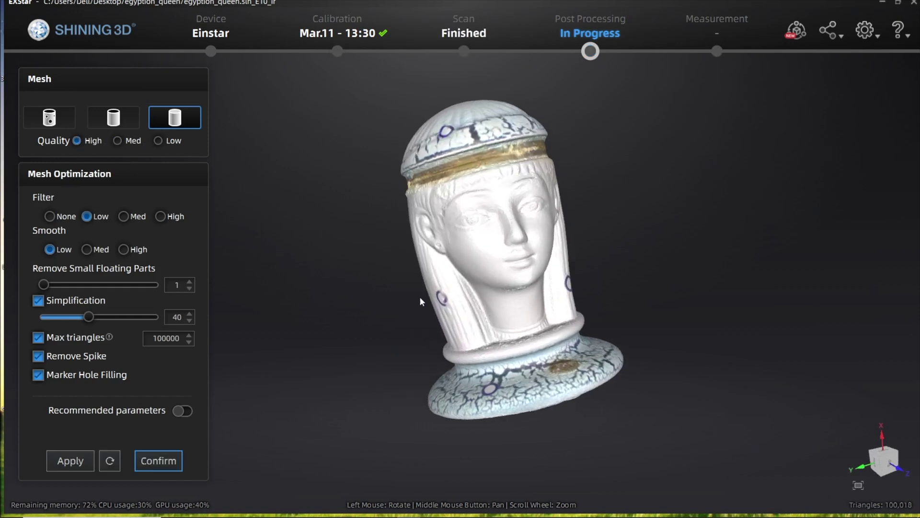
Inspect the finished bust mesh from several angles and confirm it for mesh editing
mouse_move(420, 297)
left_mouse_down()
mouse_move(463, 264)
mouse_move(763, 250)
mouse_move(652, 312)
mouse_move(394, 276)
mouse_move(789, 271)
mouse_move(684, 267)
mouse_move(242, 78)
left_mouse_up()
scroll(625, 215, "up", 2)
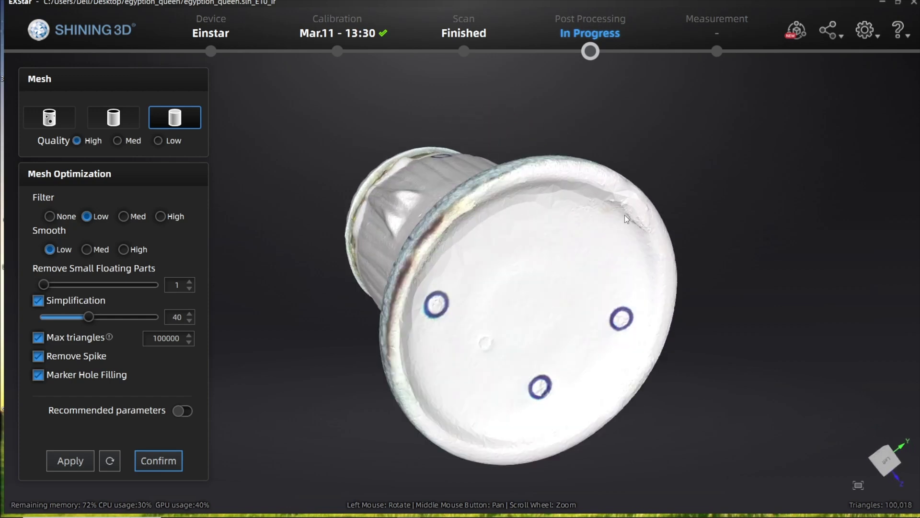
scroll(625, 215, "up", 1)
scroll(625, 215, "up", 2)
left_click_drag(636, 235, 419, 189)
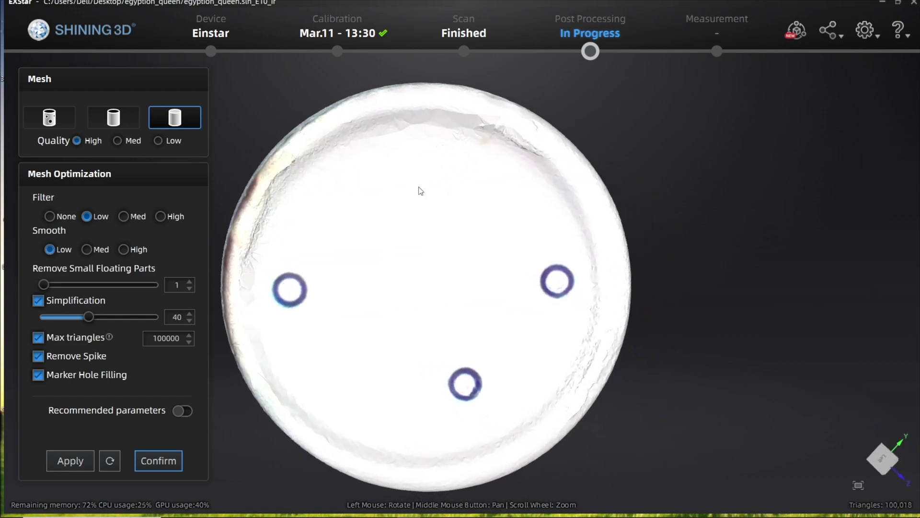
scroll(434, 458, "down", 2)
scroll(434, 458, "down", 1)
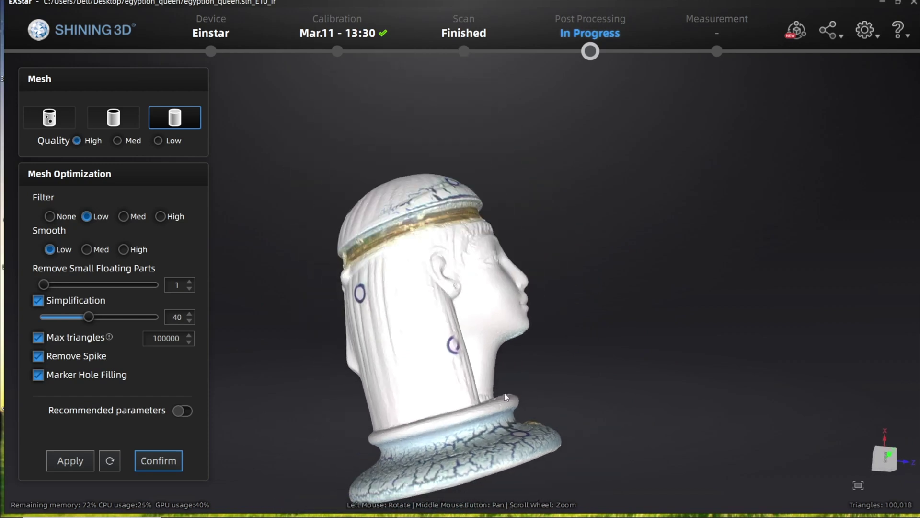
mouse_move(434, 459)
left_mouse_down()
mouse_move(618, 285)
mouse_move(222, 168)
mouse_move(253, 322)
mouse_move(251, 260)
mouse_move(353, 274)
mouse_move(456, 223)
mouse_move(668, 417)
mouse_move(620, 414)
left_mouse_up()
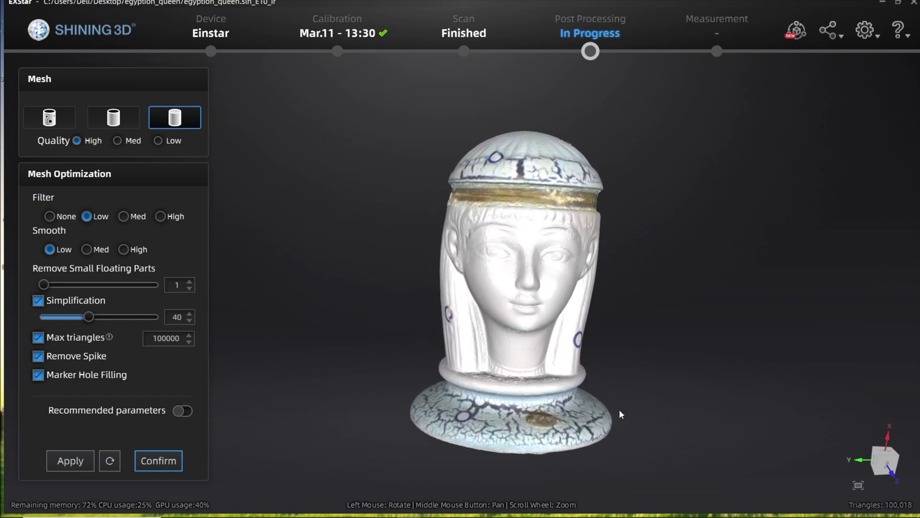
left_click(142, 465)
mouse_move(458, 356)
left_mouse_down()
mouse_move(485, 330)
mouse_move(501, 259)
left_mouse_up()
left_click(912, 331)
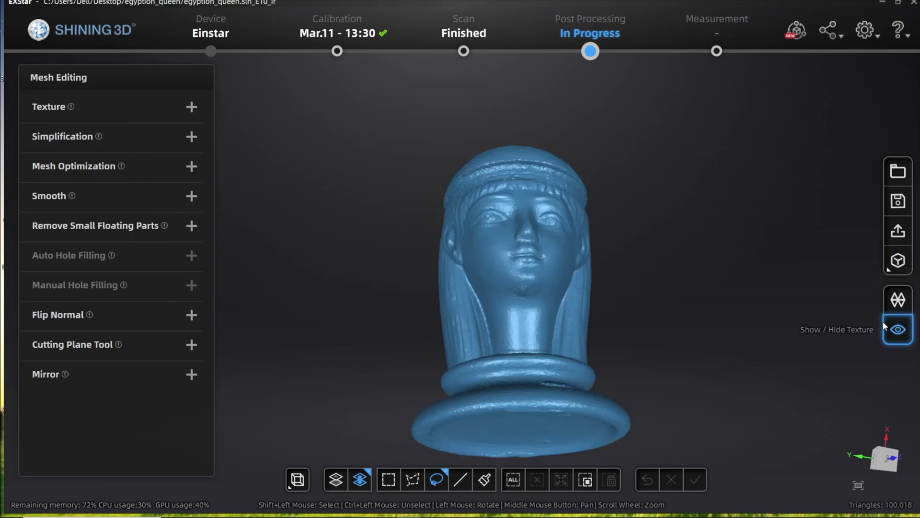
mouse_move(606, 229)
left_mouse_down()
mouse_move(611, 302)
mouse_move(677, 354)
mouse_move(703, 308)
mouse_move(510, 382)
mouse_move(633, 384)
mouse_move(491, 332)
mouse_move(682, 304)
mouse_move(570, 330)
mouse_move(724, 325)
mouse_move(436, 290)
mouse_move(718, 297)
left_mouse_up()
left_click_drag(513, 311, 545, 318)
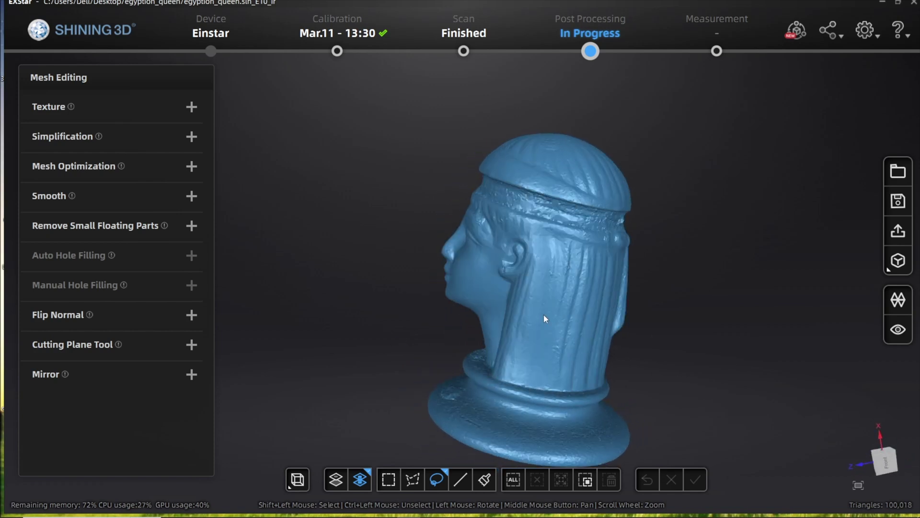
left_click_drag(448, 309, 750, 275)
left_click_drag(504, 318, 603, 334)
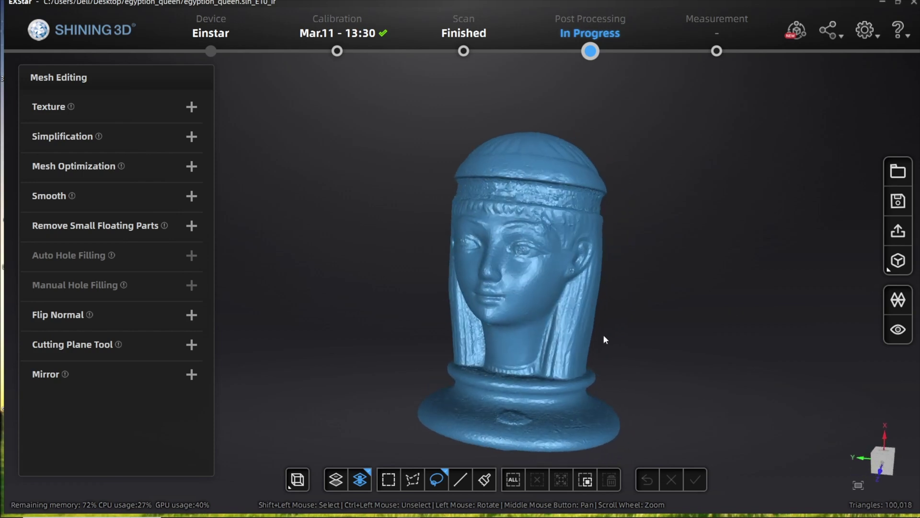
mouse_move(672, 354)
left_mouse_down()
mouse_move(366, 408)
mouse_move(509, 394)
left_mouse_up()
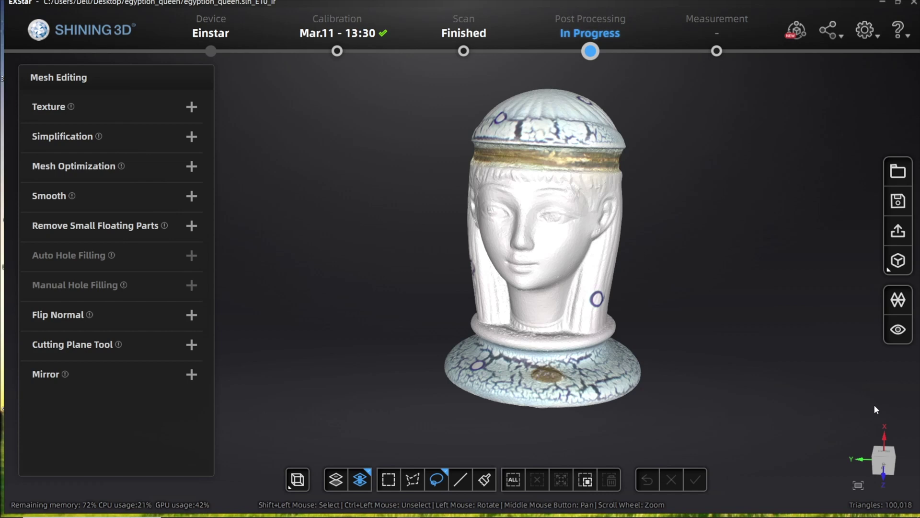
mouse_move(875, 405)
left_mouse_down()
mouse_move(438, 284)
mouse_move(648, 376)
mouse_move(780, 314)
mouse_move(599, 305)
mouse_move(704, 381)
mouse_move(719, 454)
mouse_move(627, 482)
mouse_move(402, 451)
mouse_move(437, 334)
mouse_move(612, 341)
mouse_move(686, 287)
mouse_move(587, 192)
mouse_move(498, 285)
mouse_move(631, 430)
mouse_move(697, 378)
left_mouse_up()
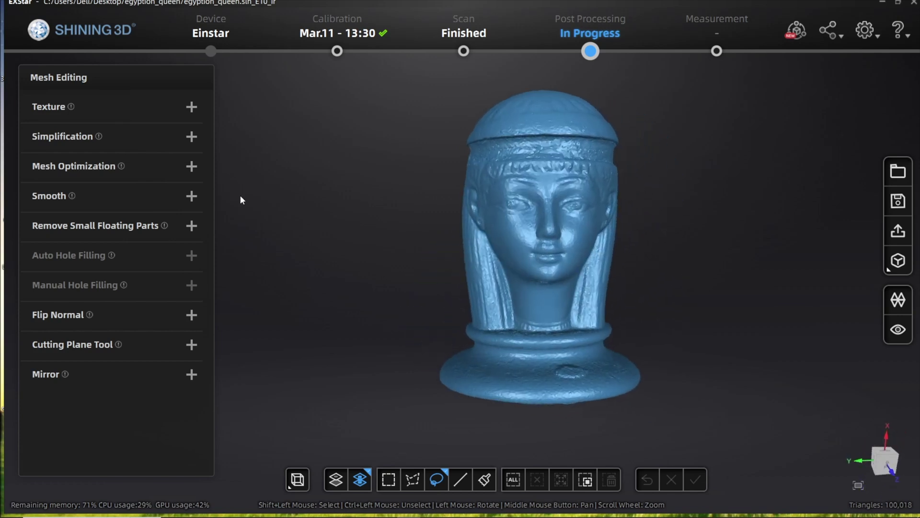
left_click(139, 192)
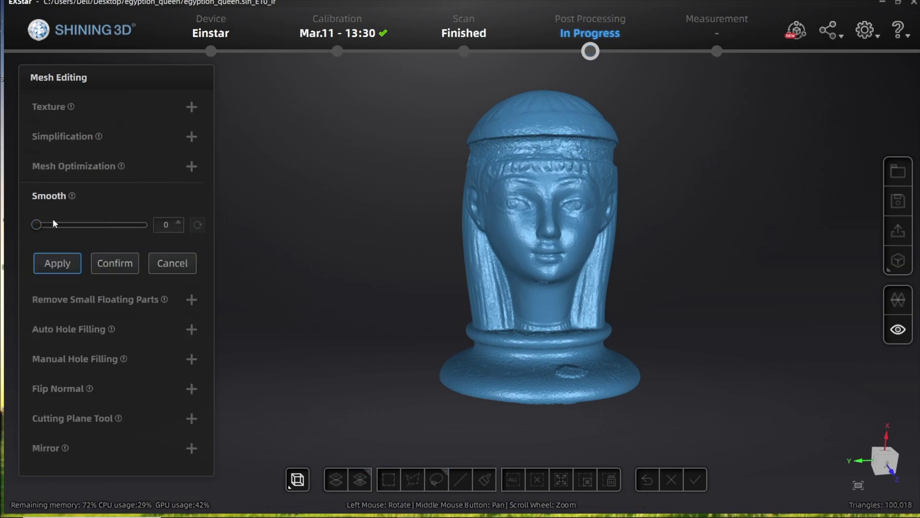
left_click(55, 269)
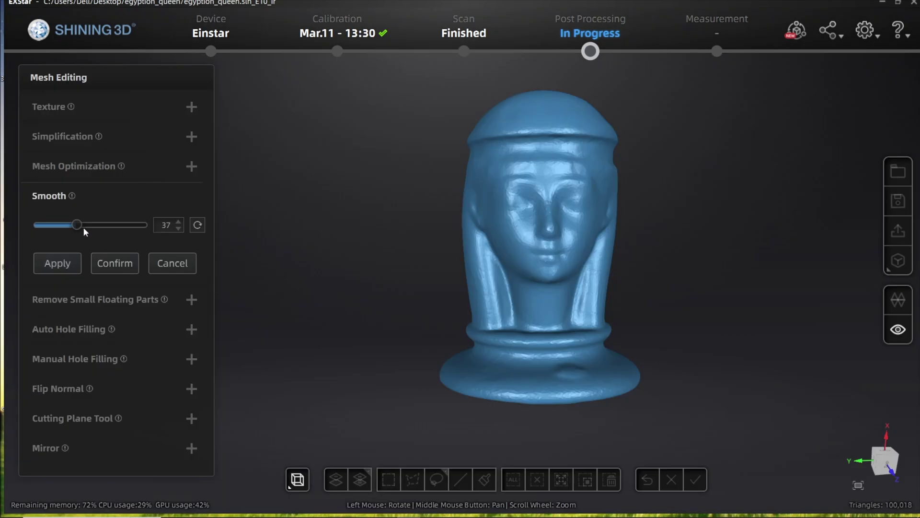
left_click_drag(78, 223, 70, 224)
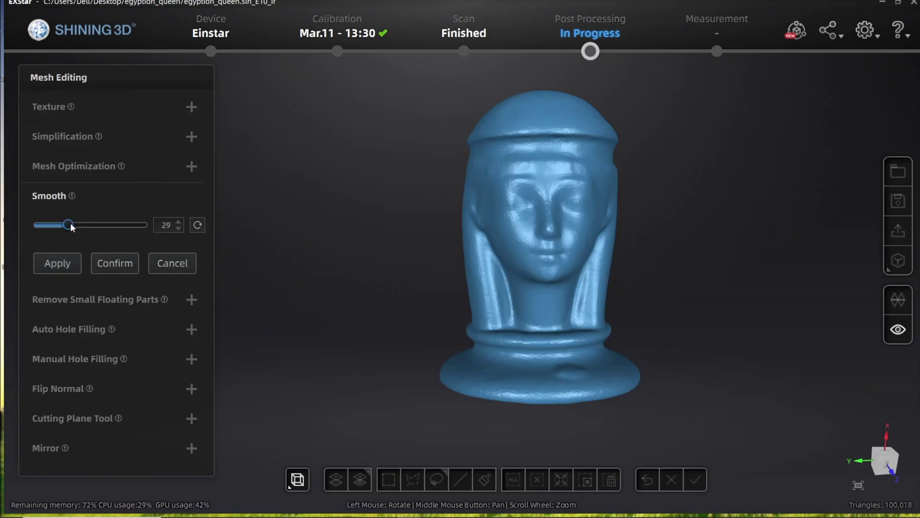
left_click(192, 266)
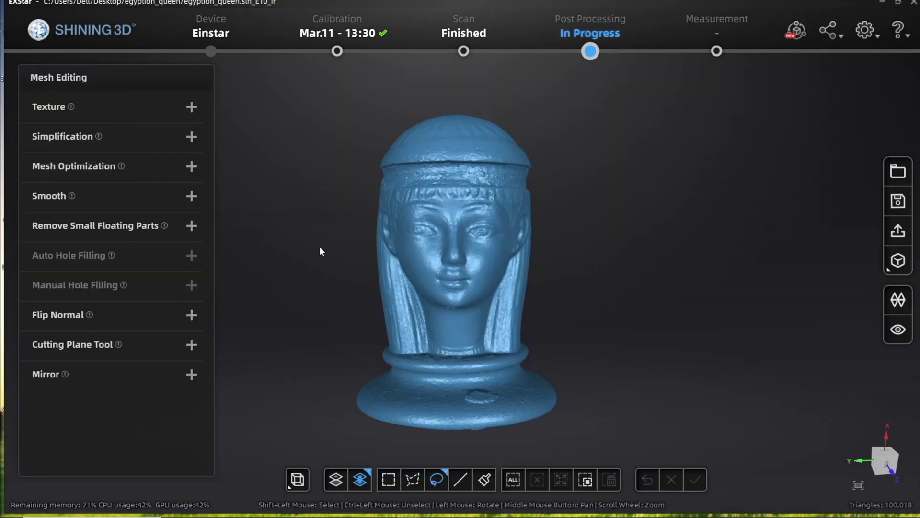
left_click(144, 174)
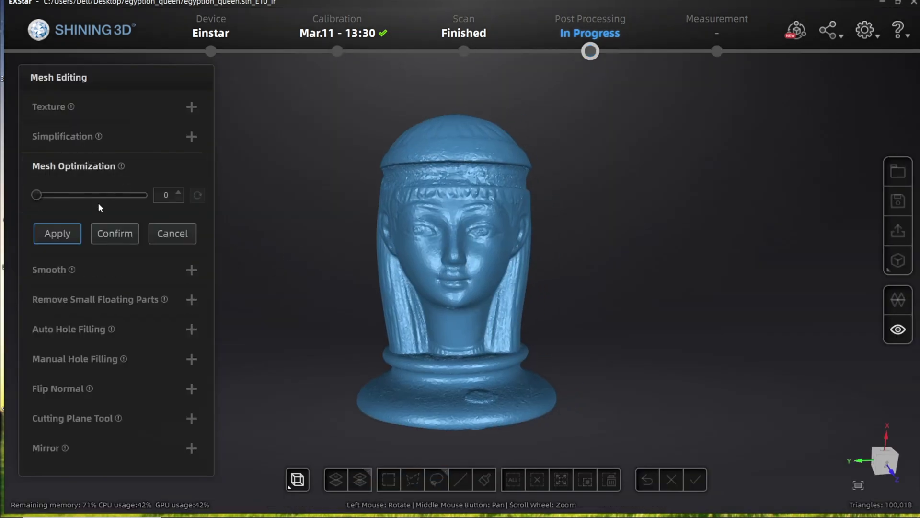
left_click(54, 233)
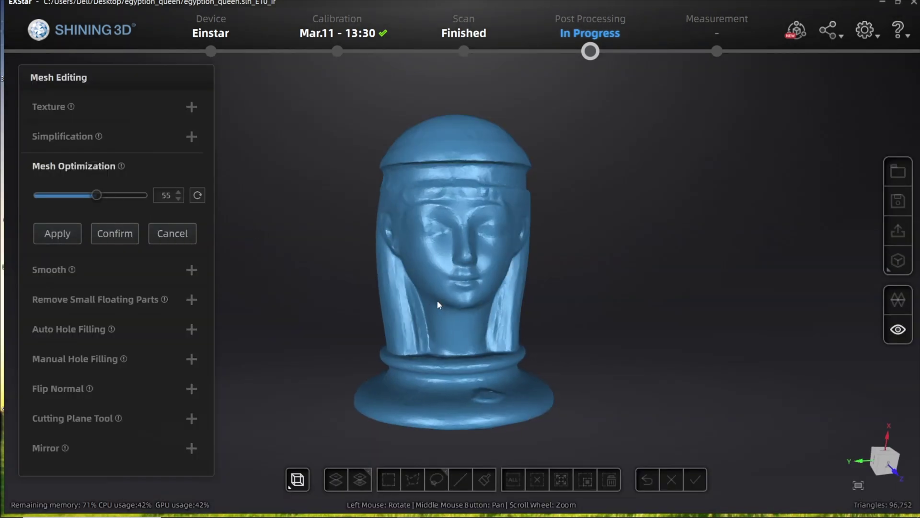
mouse_move(438, 300)
left_mouse_down()
mouse_move(657, 202)
mouse_move(449, 268)
mouse_move(315, 323)
mouse_move(477, 432)
mouse_move(665, 504)
mouse_move(339, 386)
mouse_move(309, 329)
left_mouse_up()
left_click(890, 328)
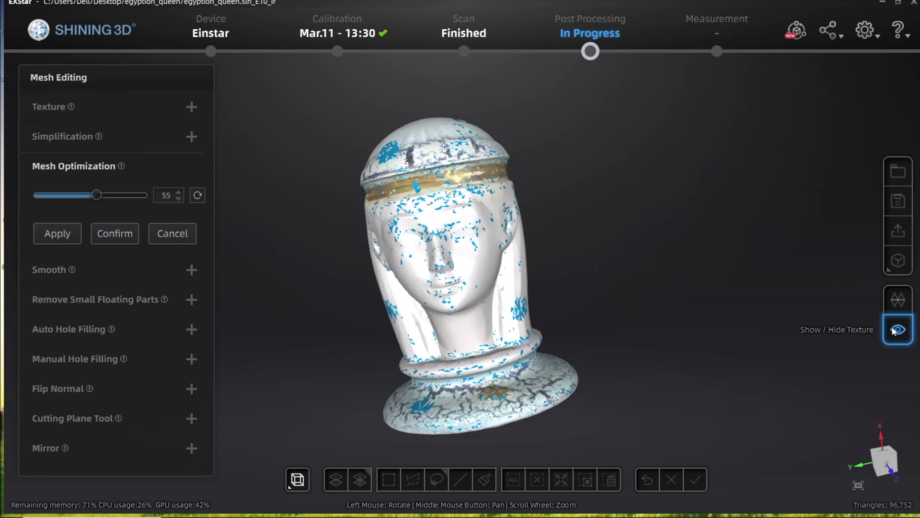
left_click(895, 329)
mouse_move(361, 227)
left_mouse_down()
mouse_move(499, 81)
mouse_move(470, 200)
left_mouse_up()
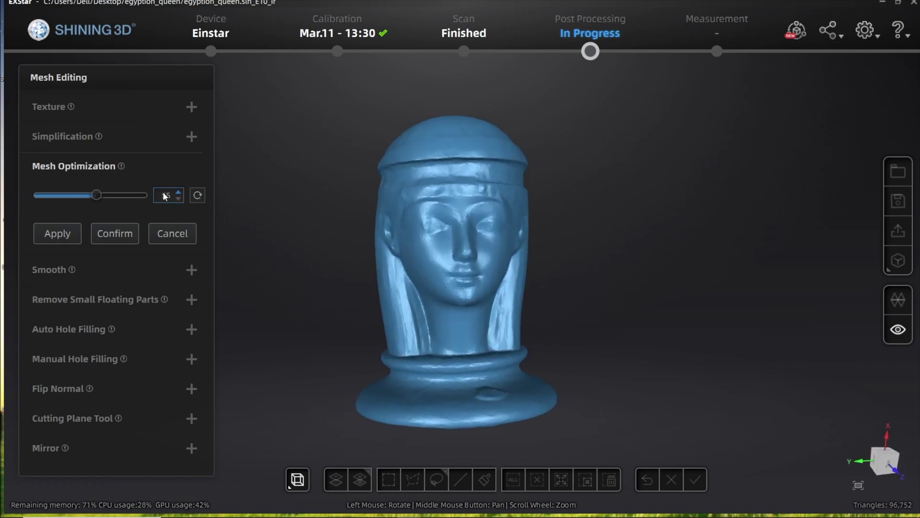
left_click(136, 196)
left_click(62, 234)
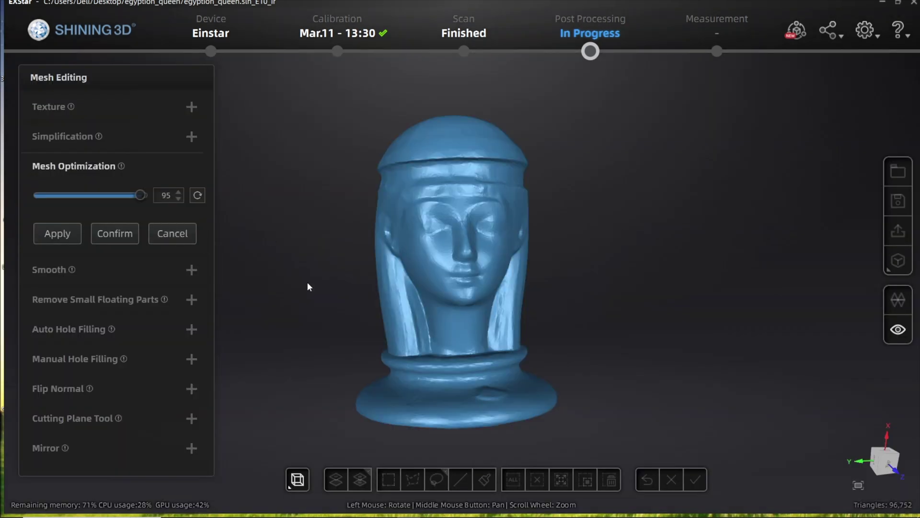
left_click(899, 344)
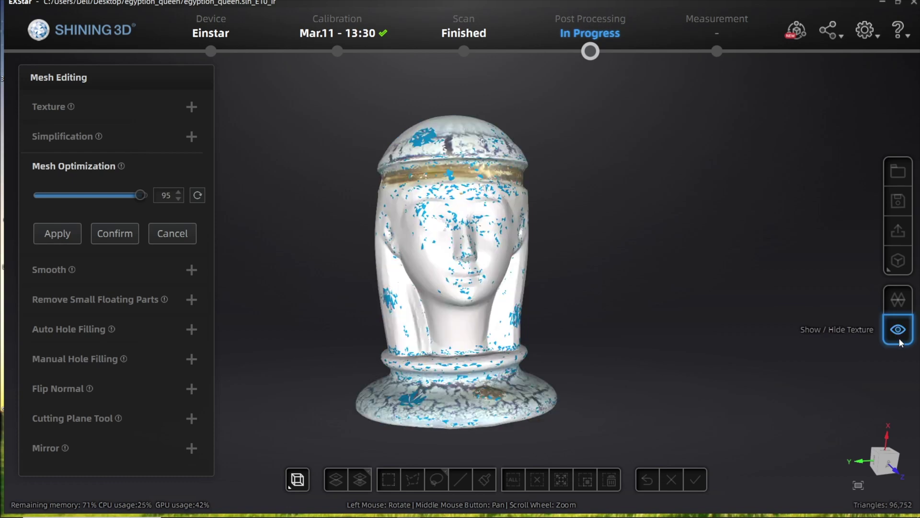
left_click(900, 344)
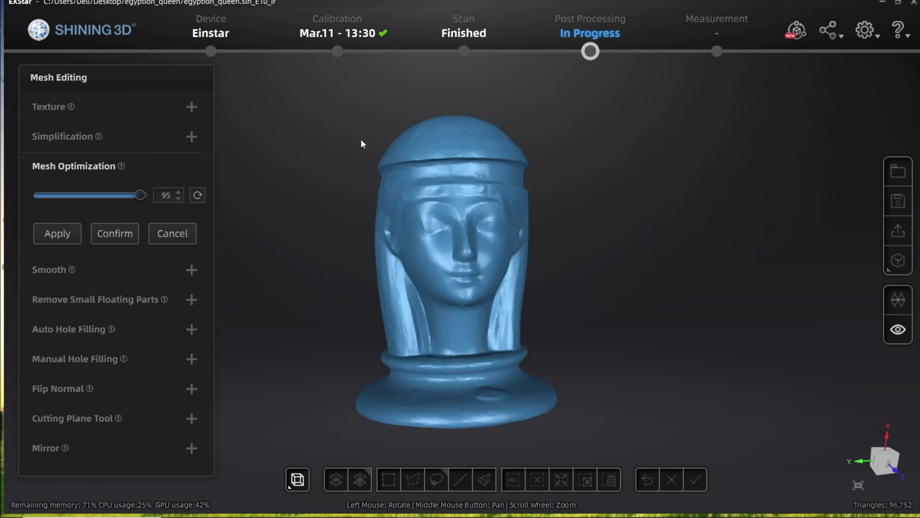
left_click(178, 236)
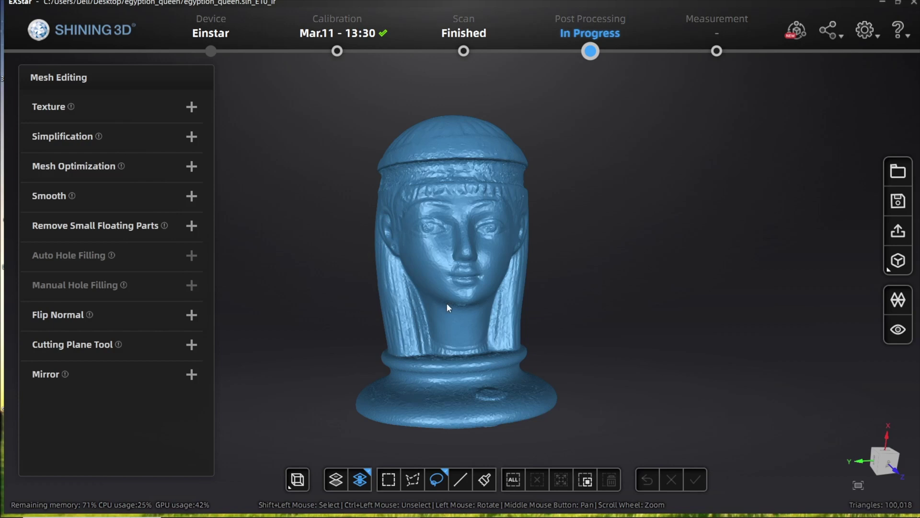
left_click_drag(447, 307, 288, 330)
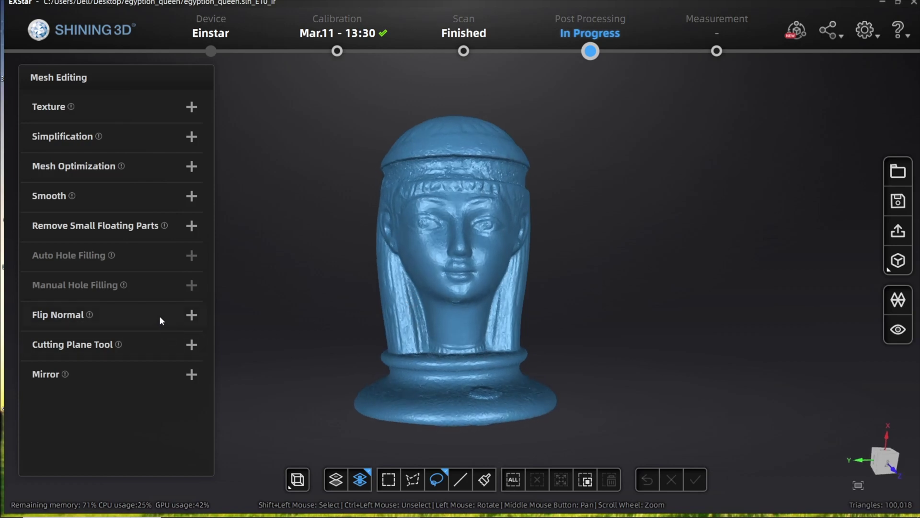
Flip the bust mesh's normals and turn on the colour texture
left_click(146, 322)
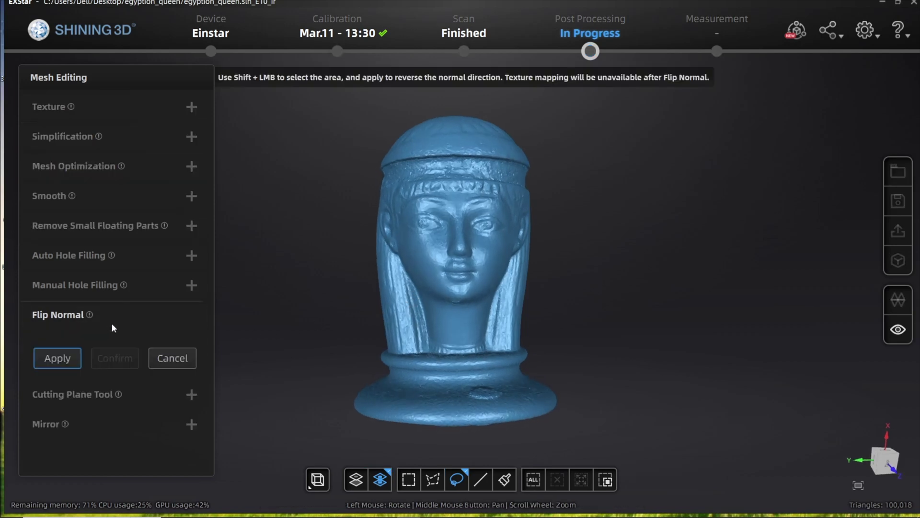
left_click(67, 352)
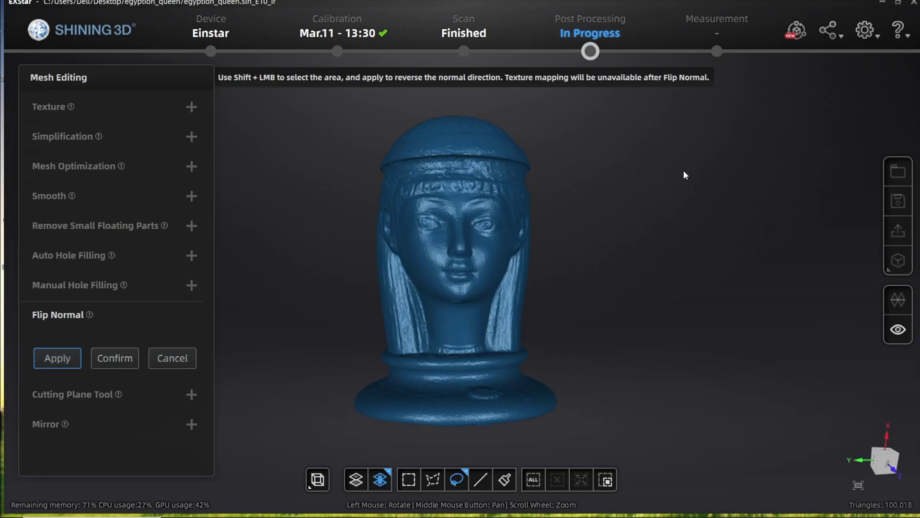
mouse_move(684, 174)
left_mouse_down()
mouse_move(616, 289)
mouse_move(615, 328)
mouse_move(580, 343)
mouse_move(596, 295)
mouse_move(666, 240)
mouse_move(678, 165)
mouse_move(688, 232)
mouse_move(839, 279)
left_mouse_up()
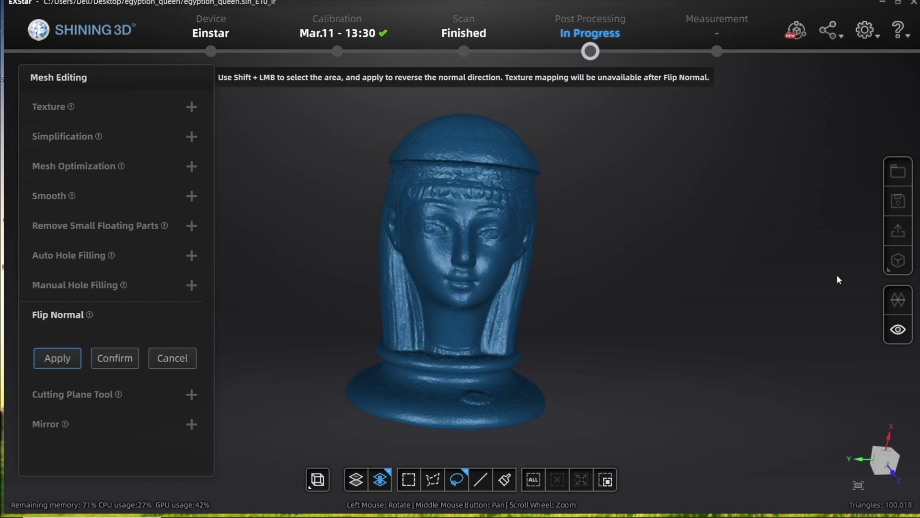
left_click(907, 339)
scroll(395, 254, "up", 3)
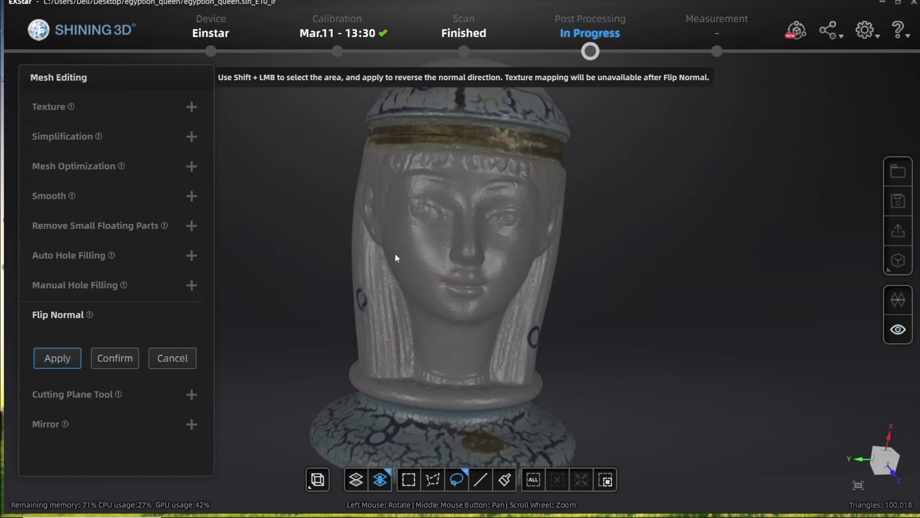
Inspect the textured bust from several angles, then cancel the normal flip
mouse_move(395, 253)
left_mouse_down()
mouse_move(333, 254)
mouse_move(165, 218)
mouse_move(141, 269)
mouse_move(506, 283)
mouse_move(528, 315)
left_mouse_up()
scroll(418, 273, "down", 2)
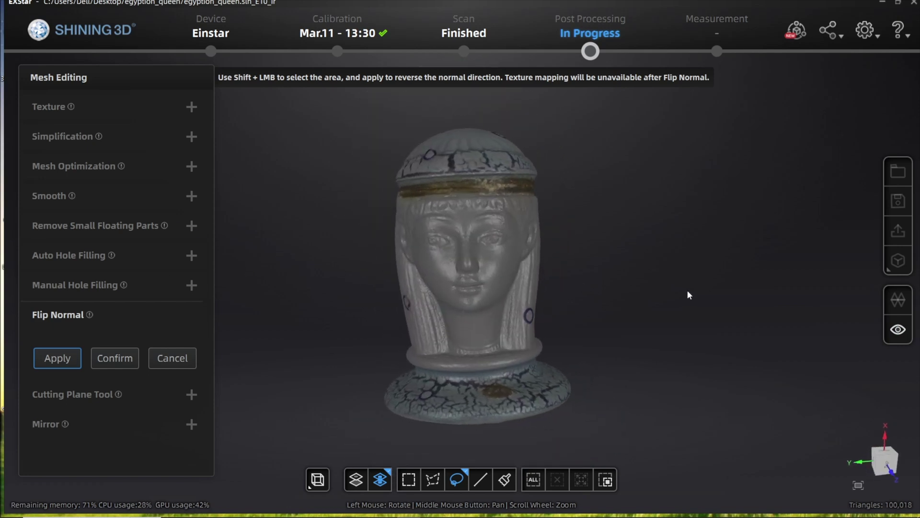
scroll(464, 218, "up", 2)
scroll(500, 249, "up", 2)
scroll(498, 248, "up", 2)
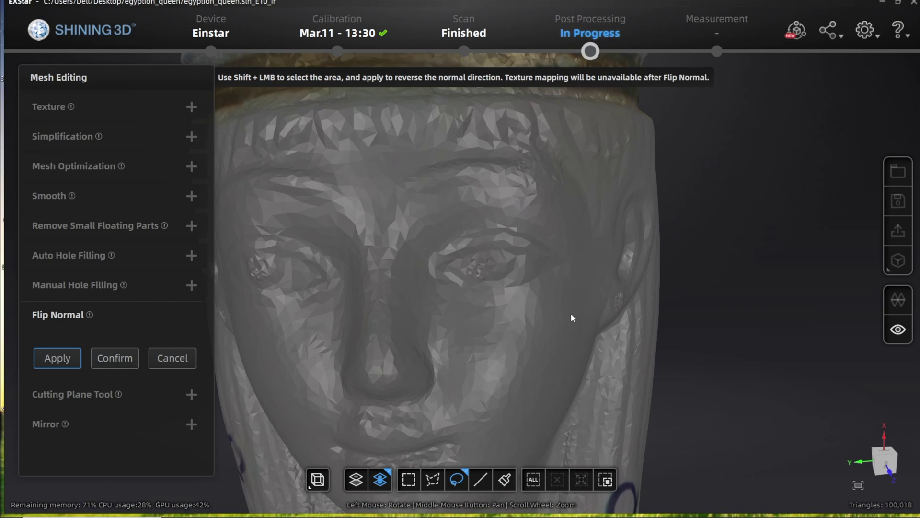
mouse_move(571, 317)
left_mouse_down()
mouse_move(413, 308)
mouse_move(367, 290)
mouse_move(355, 264)
mouse_move(365, 276)
left_mouse_up()
scroll(366, 272, "down", 3)
scroll(366, 272, "down", 2)
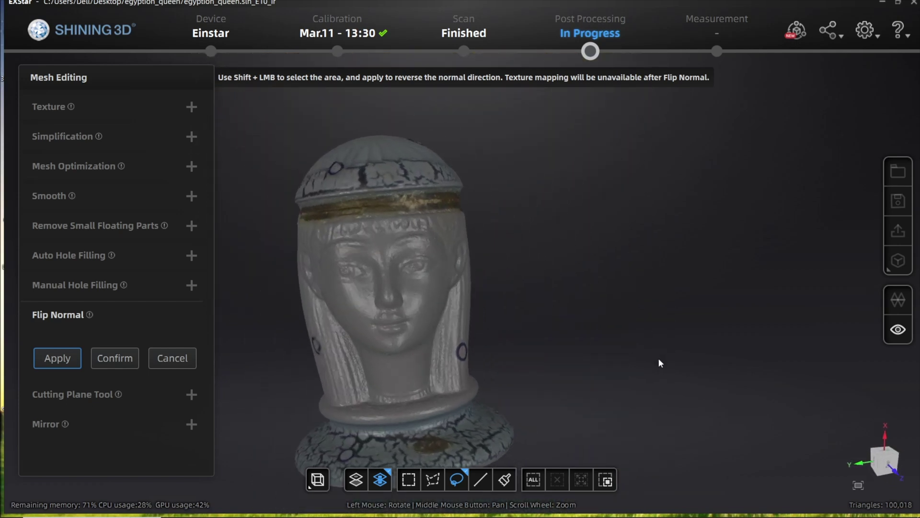
mouse_move(277, 247)
left_mouse_down()
mouse_move(464, 200)
mouse_move(344, 247)
mouse_move(384, 252)
left_mouse_up()
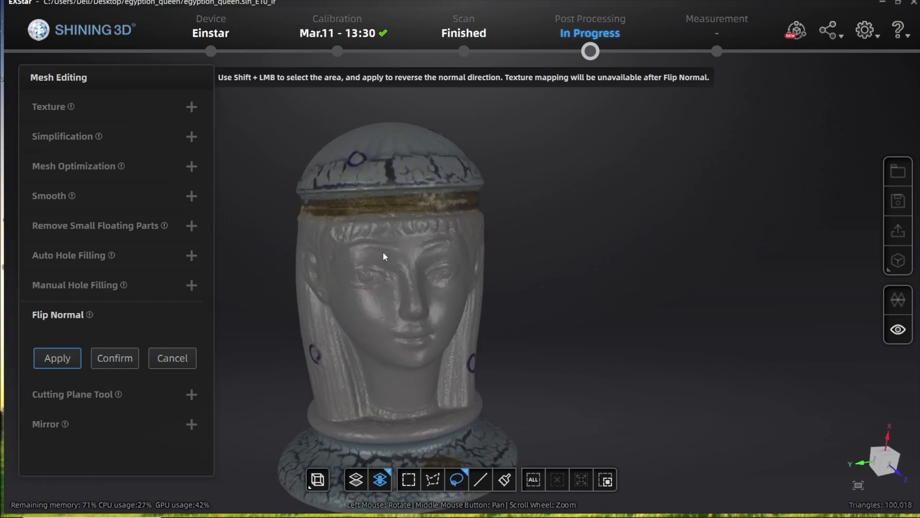
middle_click_drag(383, 252, 469, 228)
scroll(454, 223, "down", 2)
mouse_move(453, 223)
left_mouse_down()
mouse_move(490, 242)
mouse_move(591, 250)
mouse_move(402, 354)
mouse_move(725, 395)
left_mouse_up()
left_click_drag(394, 254, 482, 199)
left_click(184, 357)
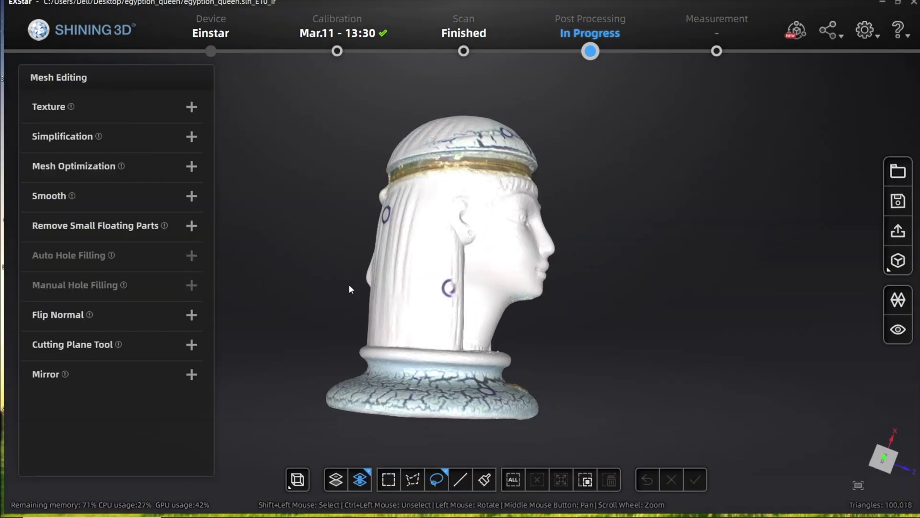
mouse_move(349, 289)
left_mouse_down()
mouse_move(181, 374)
mouse_move(411, 343)
mouse_move(228, 286)
mouse_move(145, 128)
left_mouse_up()
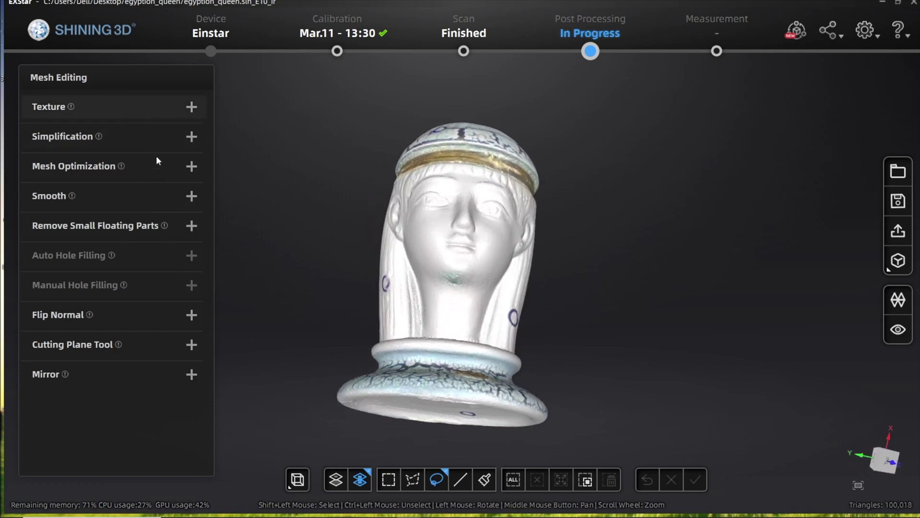
Trial texture settings, keep brightness -7 and contrast -9, then expand Simplification
left_click(144, 106)
left_click_drag(101, 150, 164, 148)
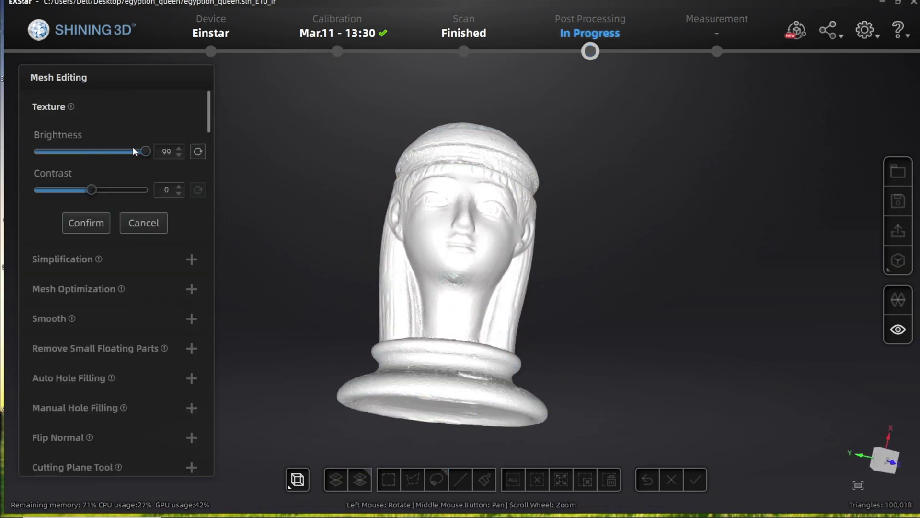
left_click_drag(89, 146, 86, 148)
mouse_move(92, 189)
left_mouse_down()
mouse_move(124, 191)
mouse_move(73, 185)
left_mouse_up()
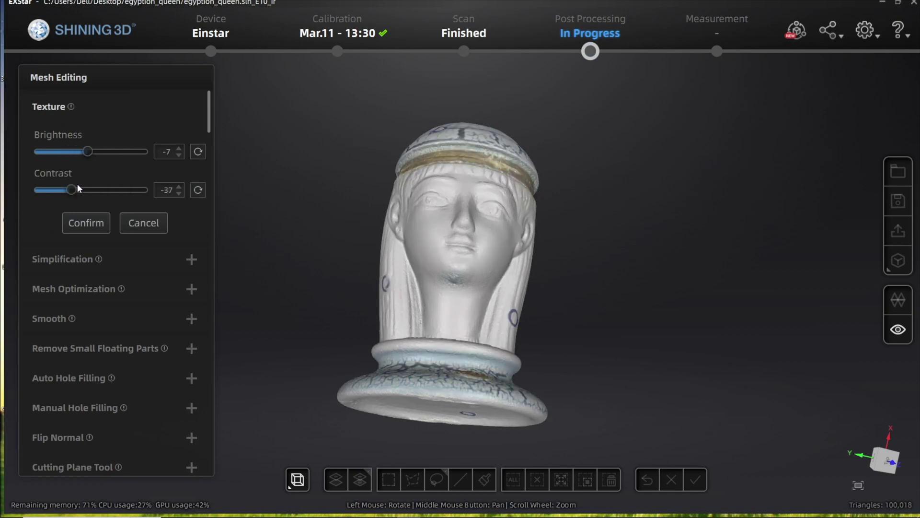
left_click_drag(421, 242, 402, 329)
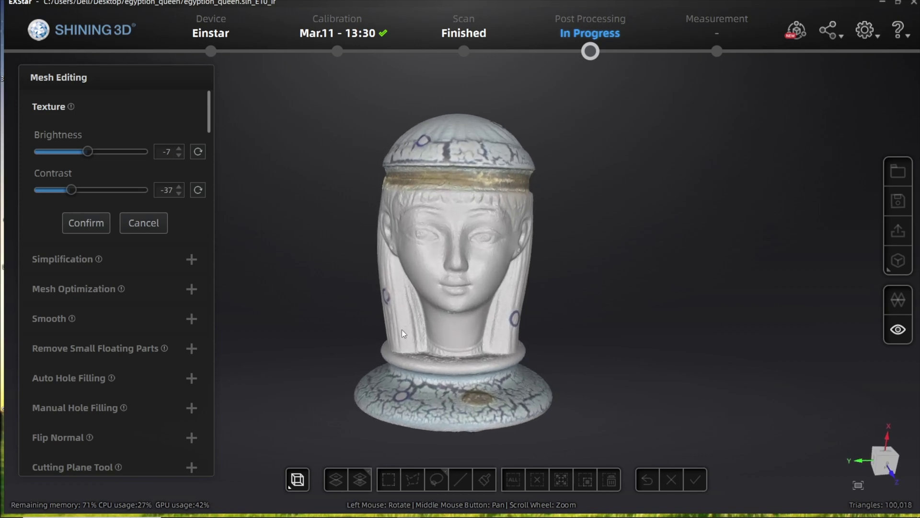
left_click(88, 190)
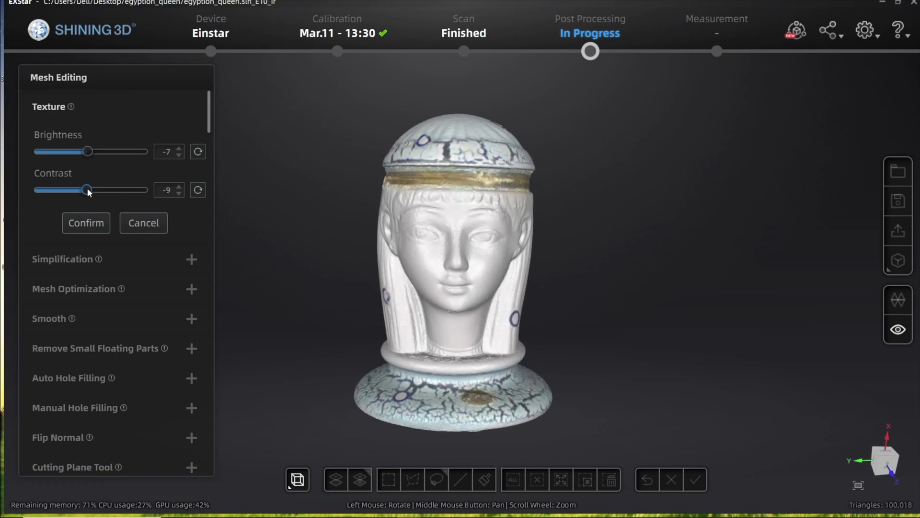
left_click(80, 225)
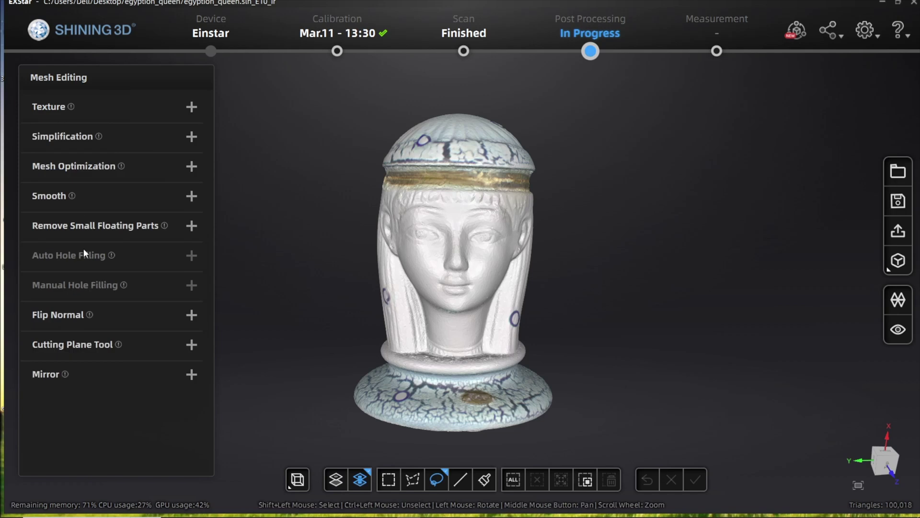
left_click(70, 138)
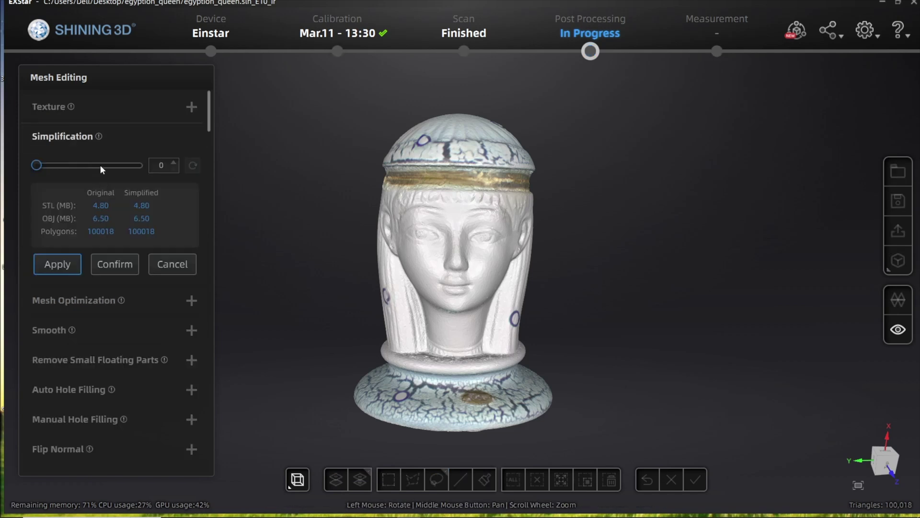
Simplify the bust to about 38,000 polygons at 62, then cancel to discard it
left_click(71, 270)
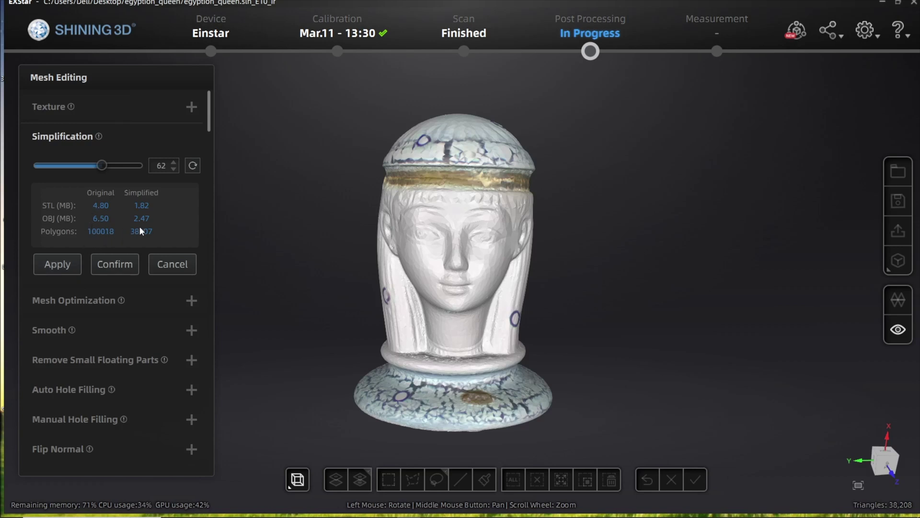
left_click(166, 264)
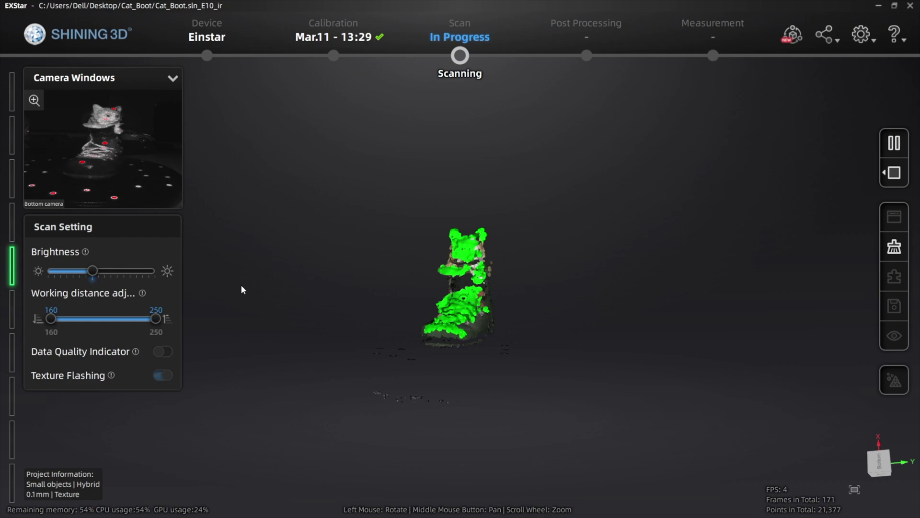
Raise the scan brightness, review the boot scan from rear and side, and select Project3 for alignment
left_click_drag(93, 272, 105, 273)
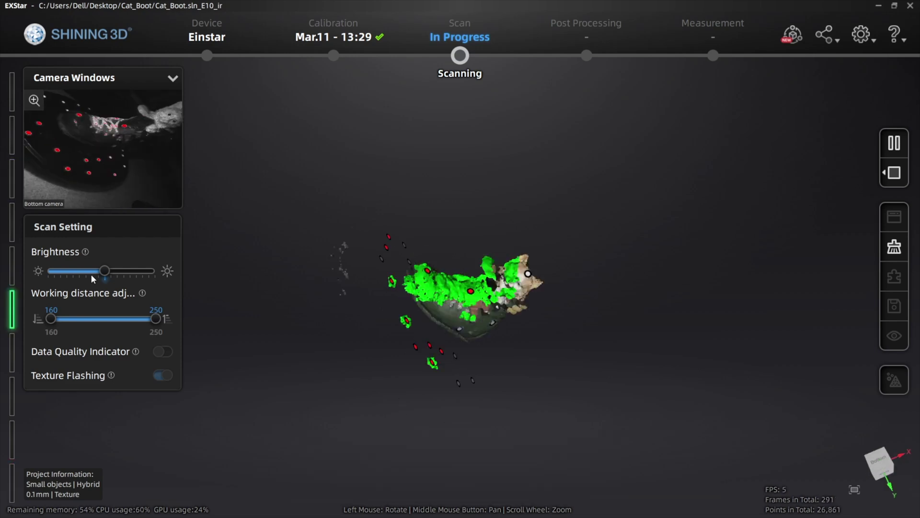
left_click(122, 272)
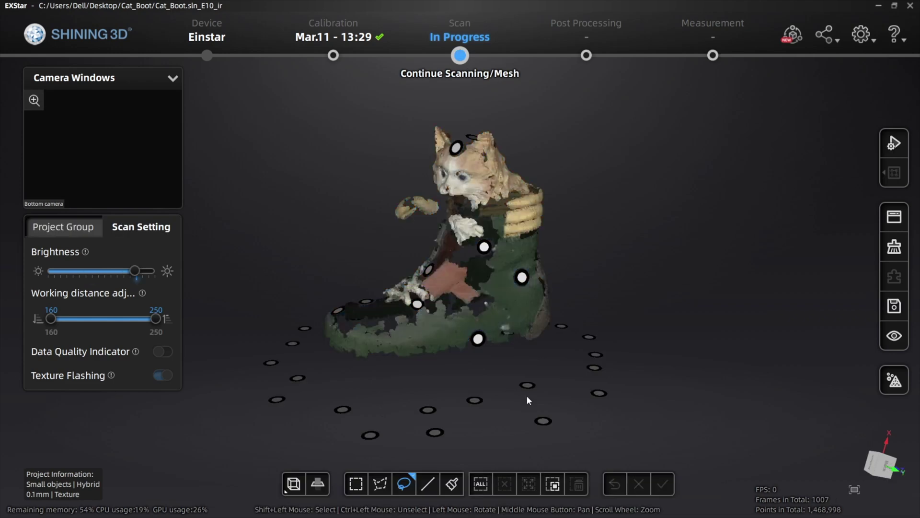
mouse_move(528, 396)
left_mouse_down()
mouse_move(256, 416)
mouse_move(733, 288)
mouse_move(233, 251)
left_mouse_up()
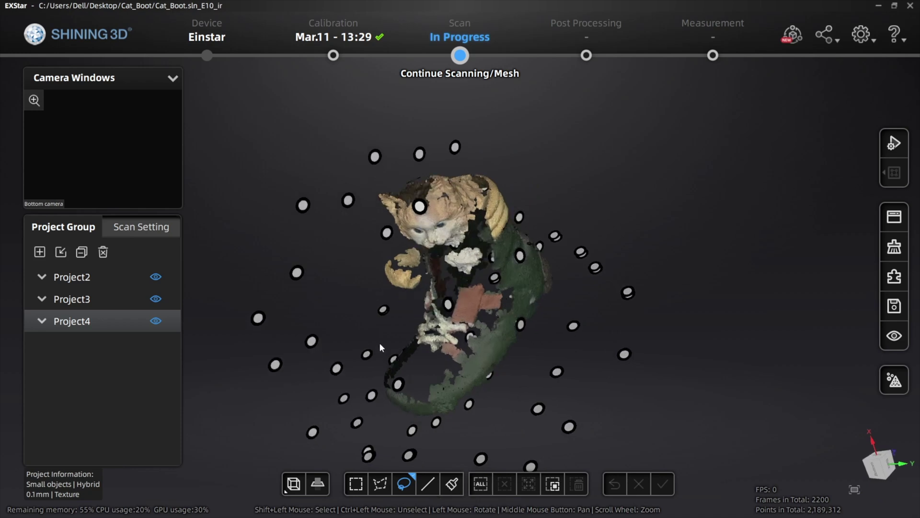
left_click_drag(234, 250, 500, 238)
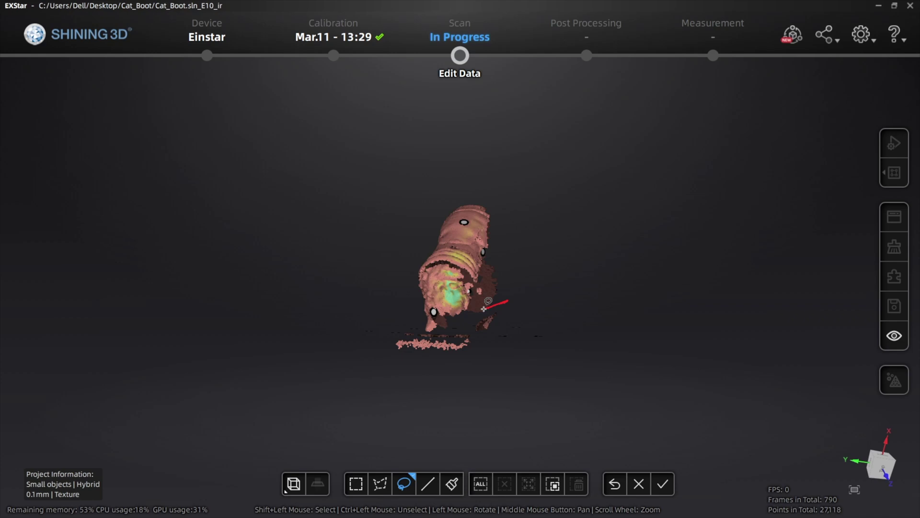
left_click_drag(484, 308, 476, 237)
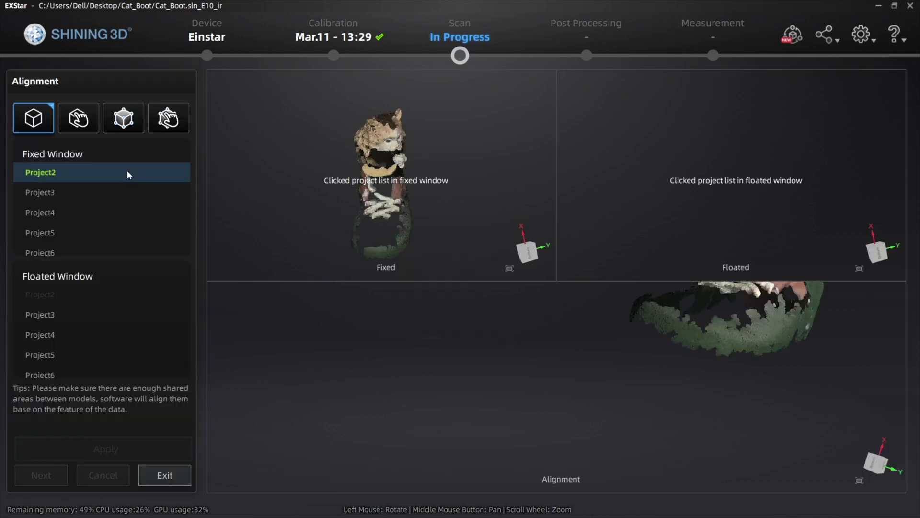
left_click(97, 313)
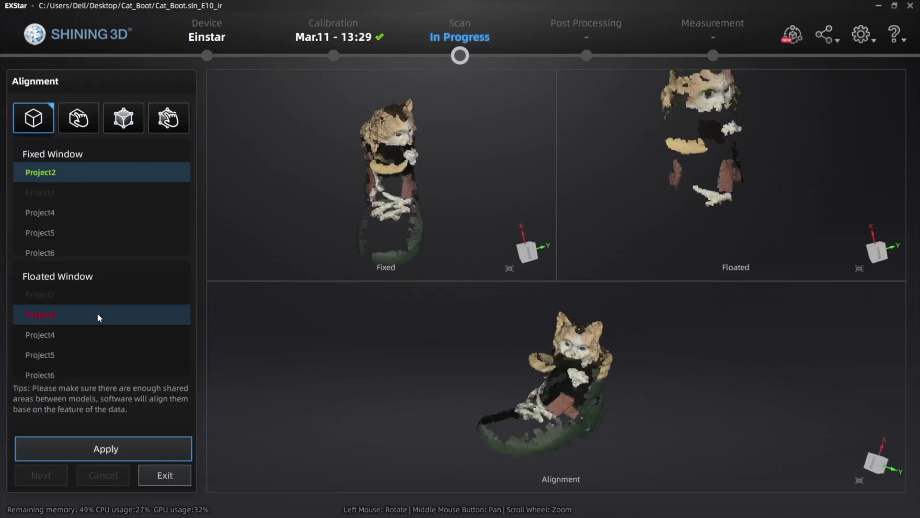
Align Project3 onto fixed Project2 into Group1, then pick Project4 as the next floated scan
left_click(97, 453)
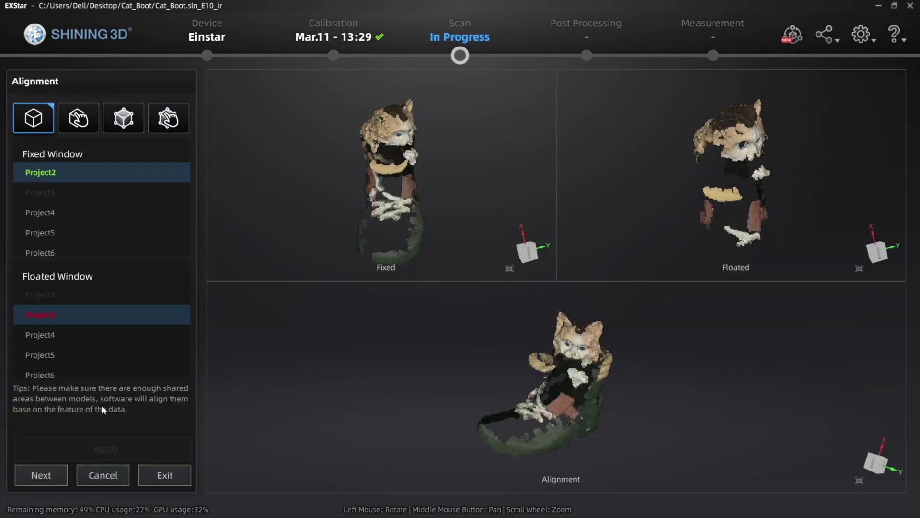
left_click(47, 479)
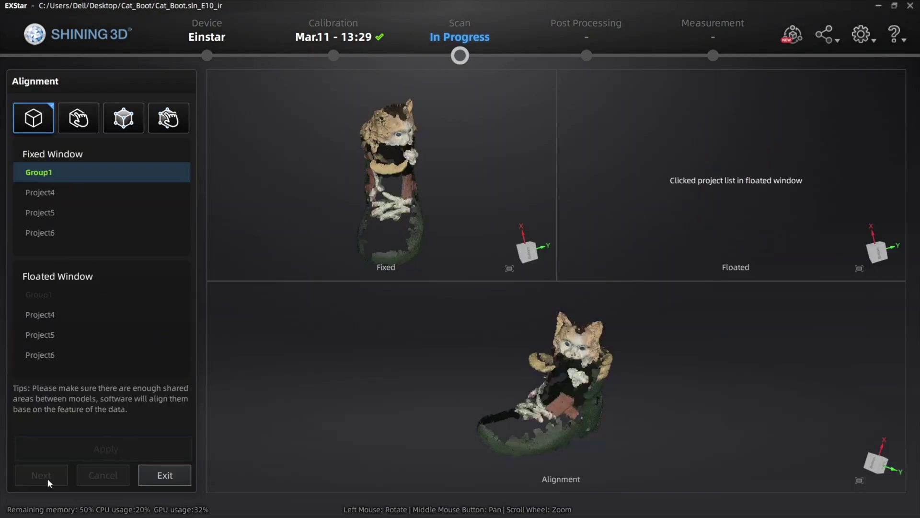
left_click(85, 311)
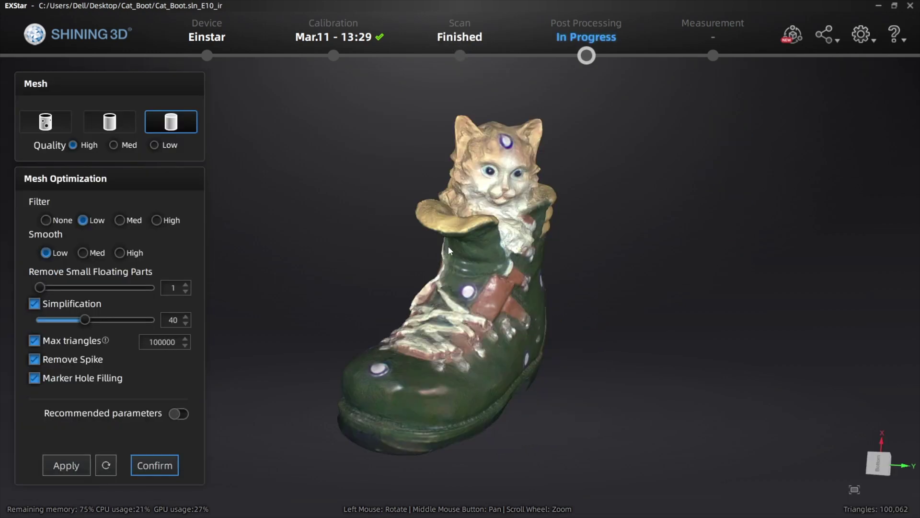
View the textured cat-in-boot mesh from side and front, then confirm Mesh Optimization
right_click(369, 222)
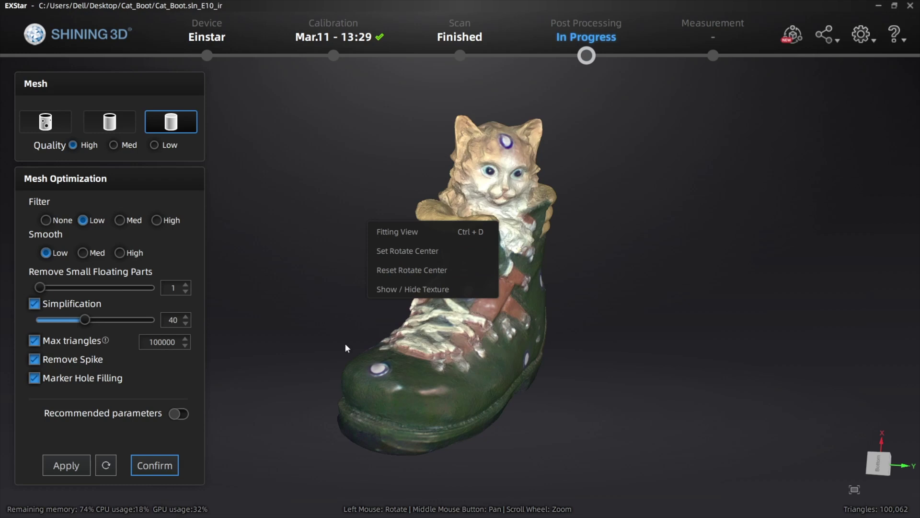
left_click(371, 411)
mouse_move(474, 405)
left_mouse_down()
mouse_move(266, 291)
mouse_move(595, 400)
mouse_move(282, 382)
mouse_move(822, 421)
mouse_move(784, 267)
mouse_move(506, 358)
mouse_move(604, 253)
mouse_move(430, 208)
mouse_move(721, 314)
mouse_move(357, 246)
mouse_move(593, 346)
left_mouse_up()
left_click_drag(352, 282, 429, 292)
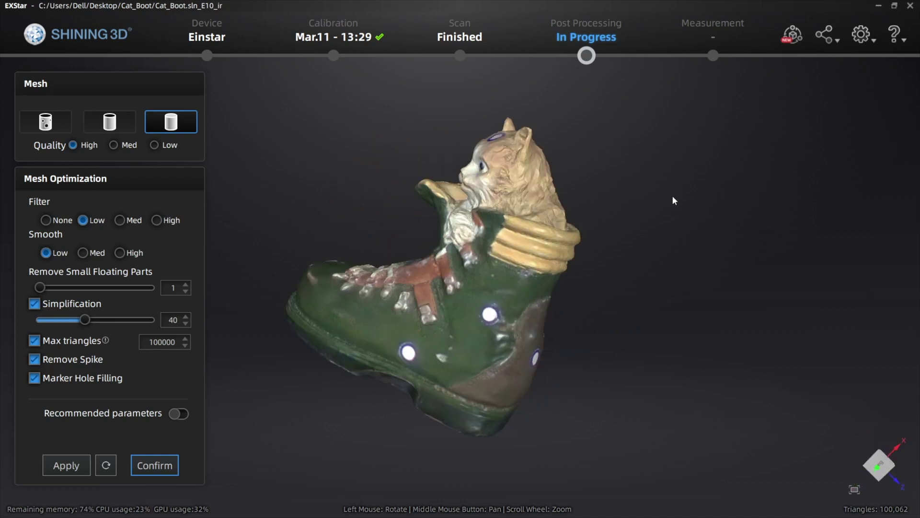
scroll(430, 291, "up", 3)
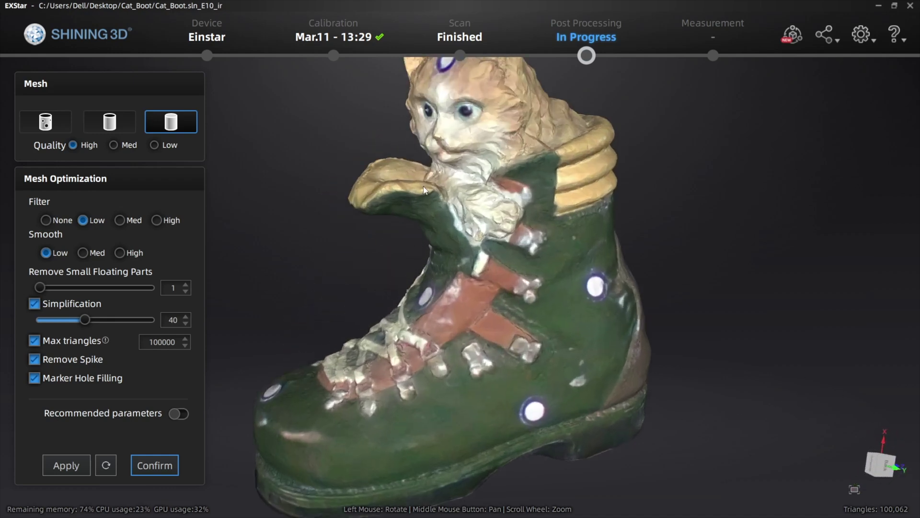
left_click_drag(429, 292, 687, 243)
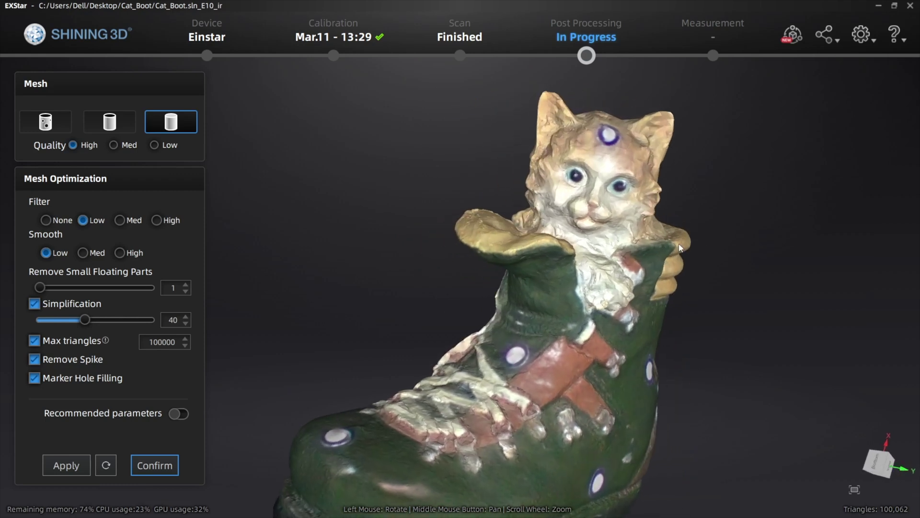
scroll(687, 243, "down", 5)
left_click_drag(643, 240, 621, 287)
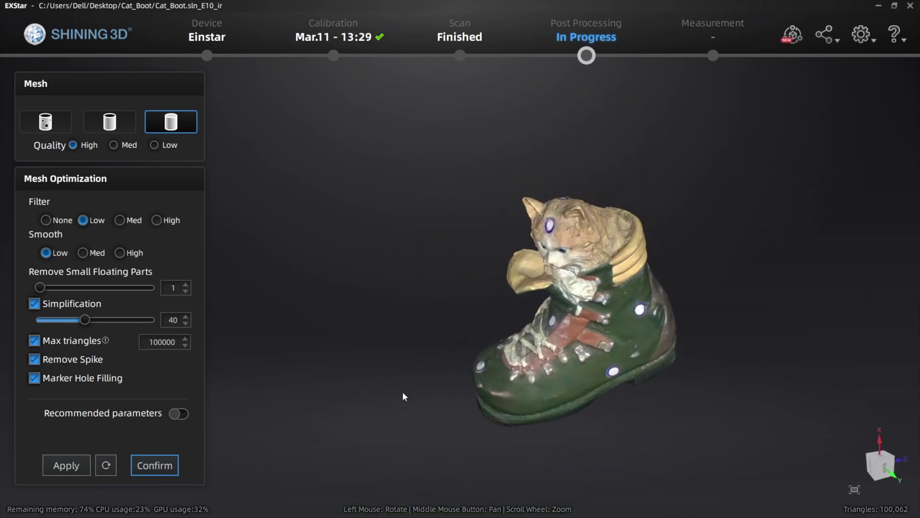
left_click_drag(267, 317, 668, 226)
middle_click_drag(668, 225, 435, 316)
scroll(436, 316, "up", 2)
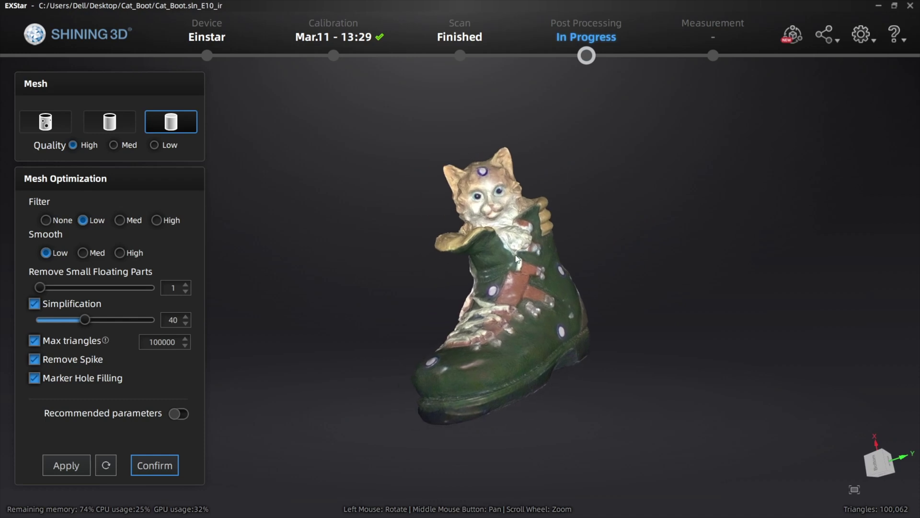
scroll(412, 315, "up", 1)
left_click(150, 468)
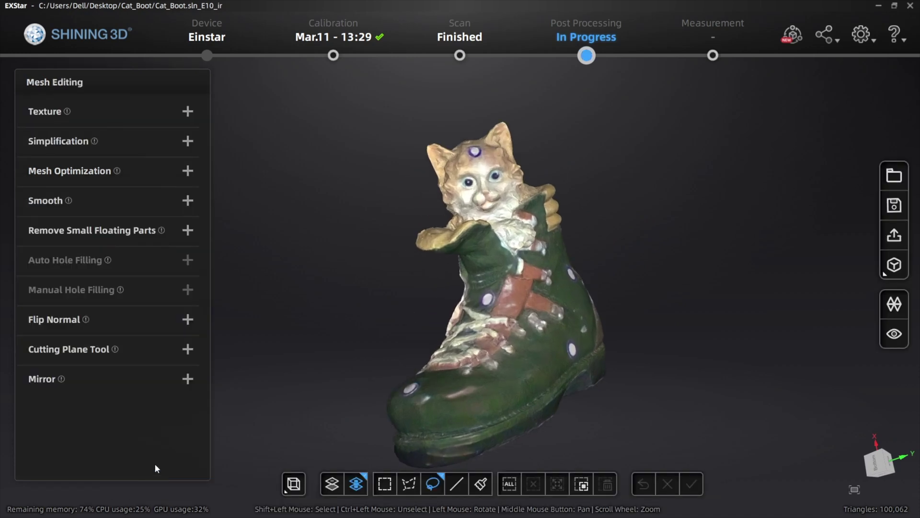
Hide the texture, view the untextured mesh's sides, and expand the Texture brightness/contrast controls
left_click(894, 334)
mouse_move(683, 352)
left_mouse_down()
mouse_move(185, 431)
mouse_move(570, 249)
mouse_move(642, 312)
mouse_move(505, 424)
mouse_move(600, 227)
mouse_move(594, 212)
mouse_move(597, 324)
left_mouse_up()
mouse_move(296, 266)
left_mouse_down()
mouse_move(360, 287)
mouse_move(463, 288)
mouse_move(472, 323)
mouse_move(450, 355)
mouse_move(616, 402)
mouse_move(576, 396)
mouse_move(581, 361)
mouse_move(492, 313)
mouse_move(498, 293)
mouse_move(766, 338)
mouse_move(534, 273)
mouse_move(387, 321)
mouse_move(293, 330)
mouse_move(316, 211)
mouse_move(352, 124)
mouse_move(505, 335)
mouse_move(441, 419)
mouse_move(663, 382)
mouse_move(667, 318)
mouse_move(444, 290)
mouse_move(246, 282)
mouse_move(405, 265)
mouse_move(435, 420)
mouse_move(630, 362)
mouse_move(670, 280)
mouse_move(386, 177)
mouse_move(262, 249)
mouse_move(373, 304)
mouse_move(345, 205)
mouse_move(272, 241)
mouse_move(266, 254)
left_mouse_up()
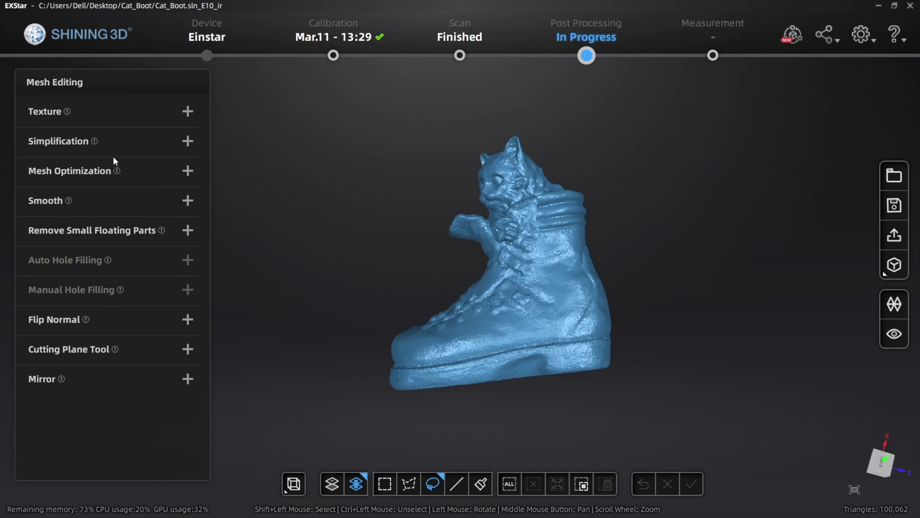
left_click(113, 118)
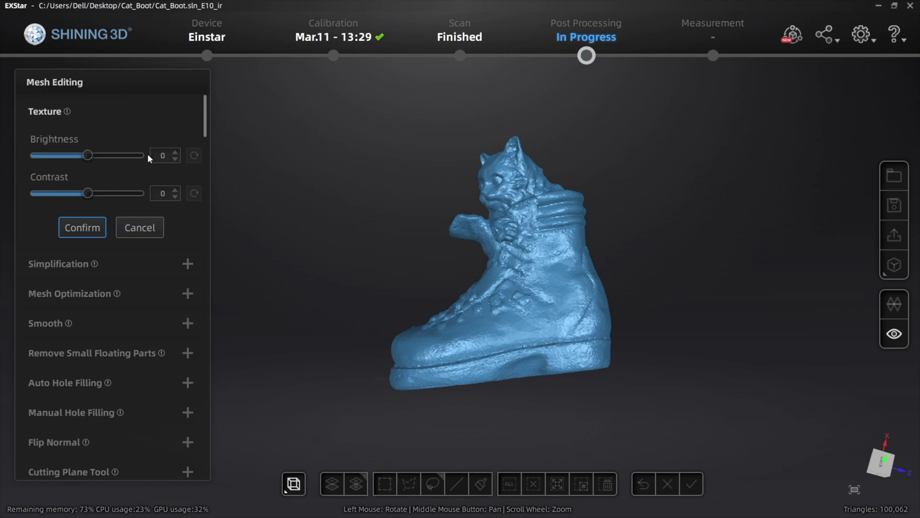